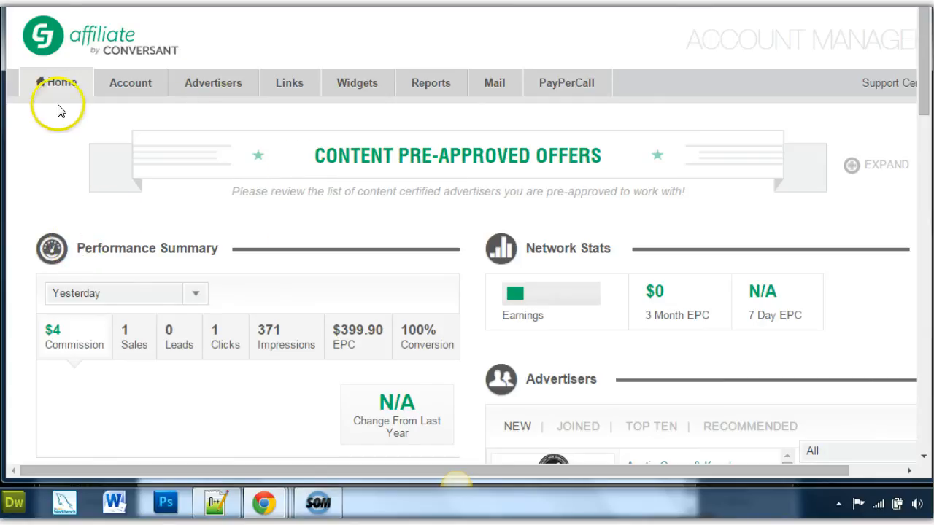
Open the advertiser directory and look over the listed advertisers, including their earnings figures and application options.
{"action": "left_click", "coordinate": [350, 3]}
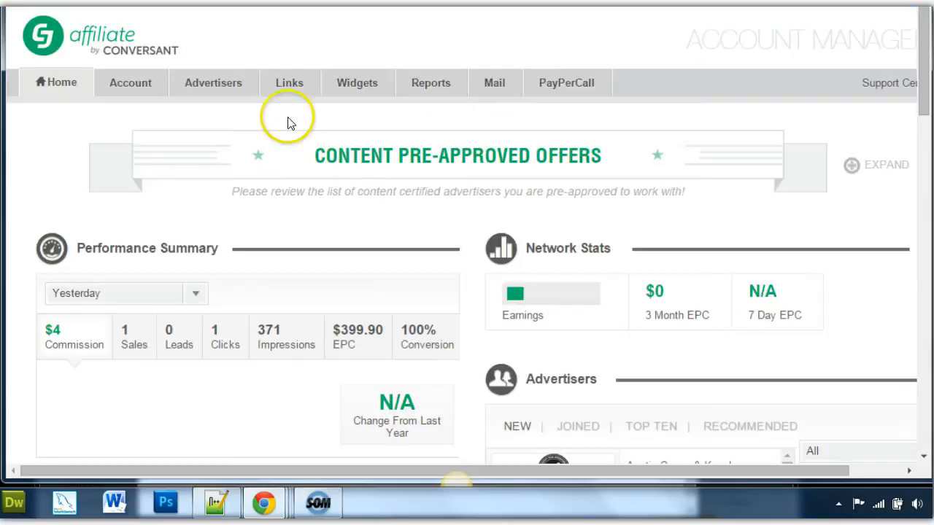
{"action": "left_click", "coordinate": [214, 84]}
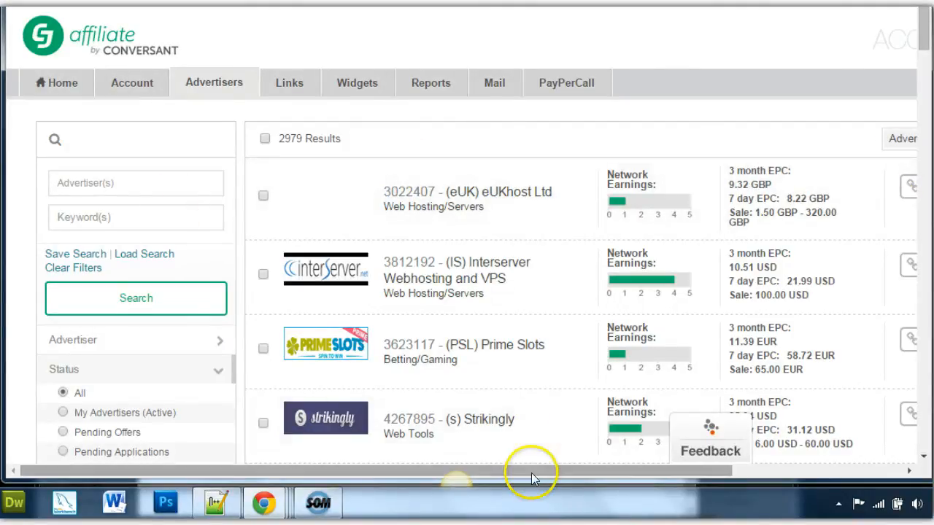
{"action": "left_click_drag", "start_coordinate": [538, 472], "coordinate": [713, 500]}
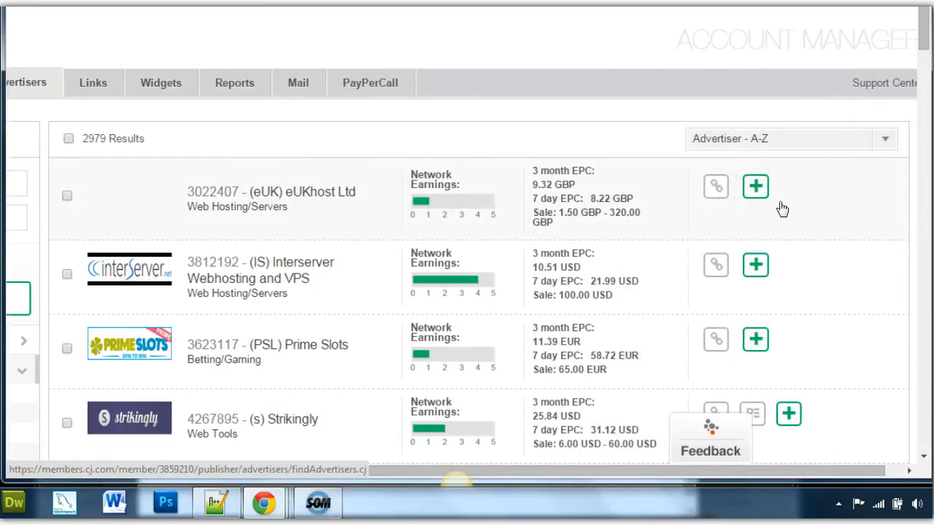
{"action": "left_click_drag", "start_coordinate": [823, 475], "coordinate": [570, 473]}
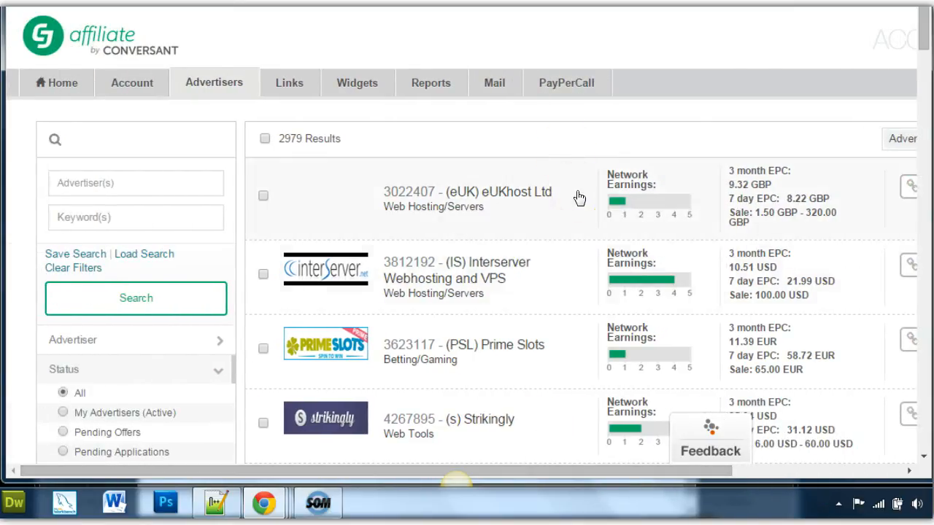
Open the links search, switch it to products, and set the advertiser filter to ThinkGeek.
{"action": "left_click", "coordinate": [289, 86]}
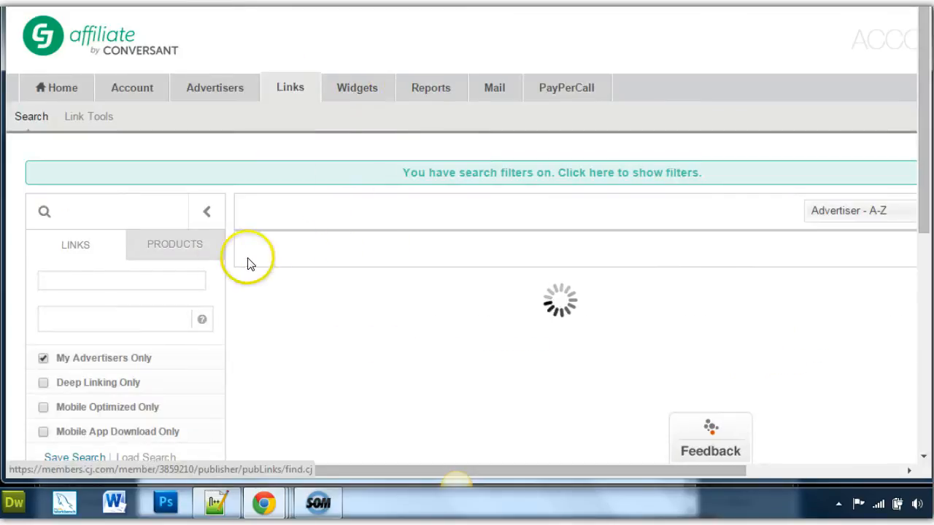
{"action": "left_click", "coordinate": [175, 284]}
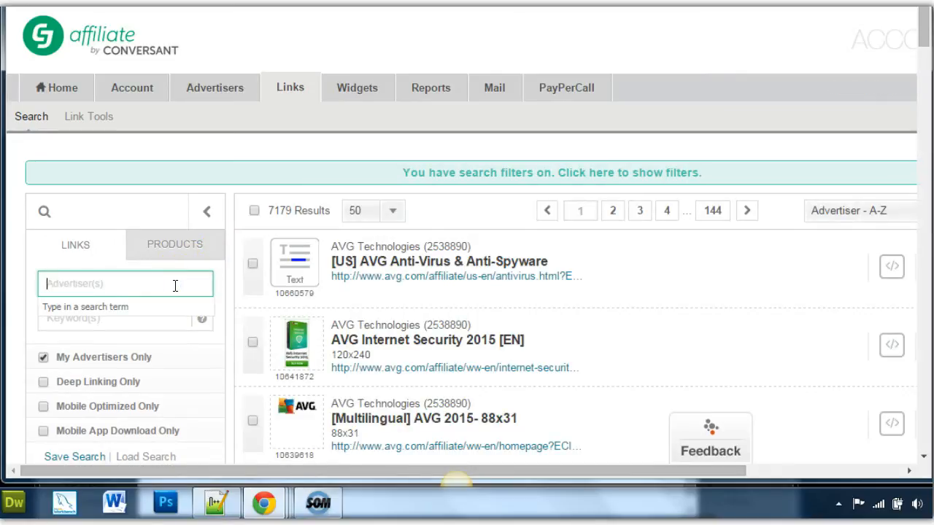
{"action": "left_click", "coordinate": [179, 244]}
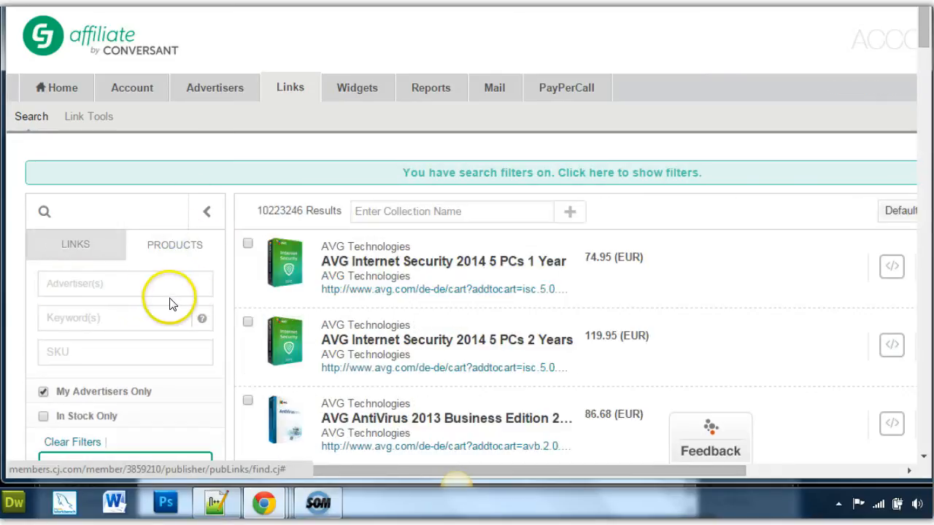
{"action": "left_click", "coordinate": [108, 280]}
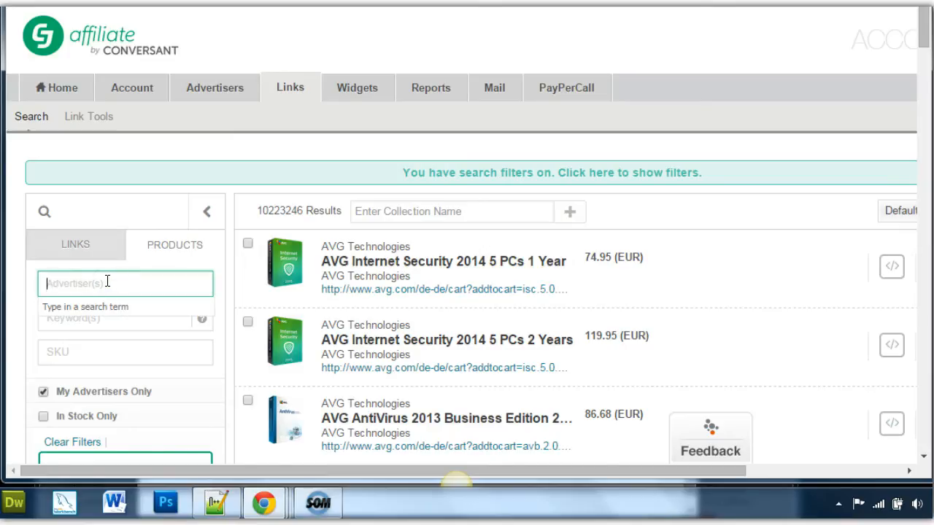
{"action": "type", "text": "thin"}
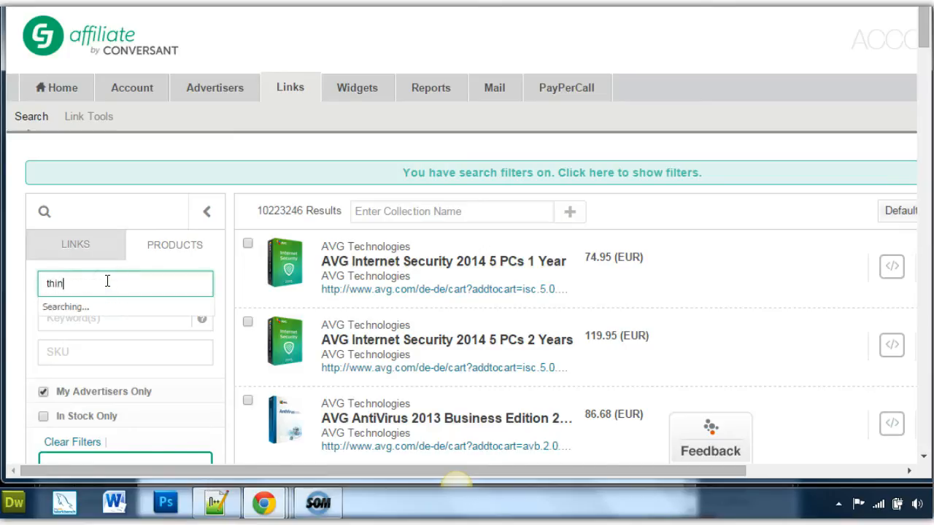
{"action": "type", "text": "kg"}
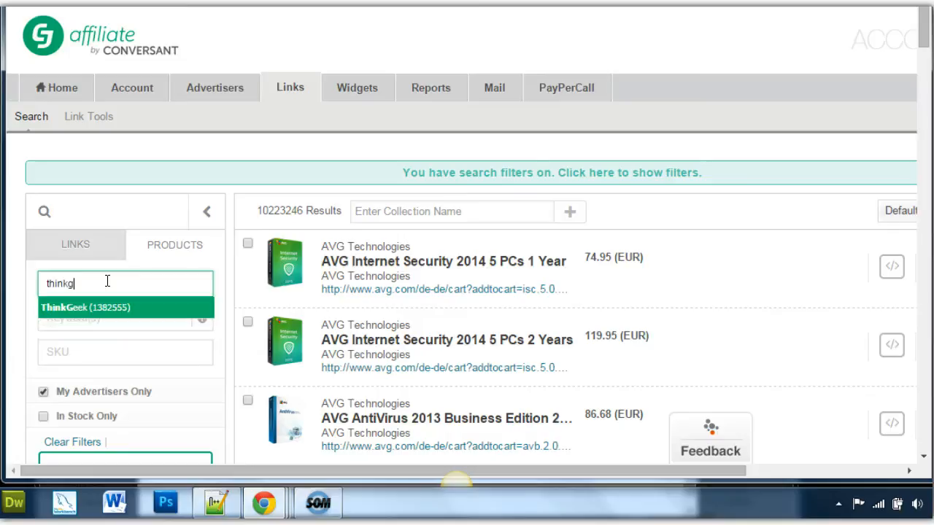
{"action": "left_click", "coordinate": [81, 307]}
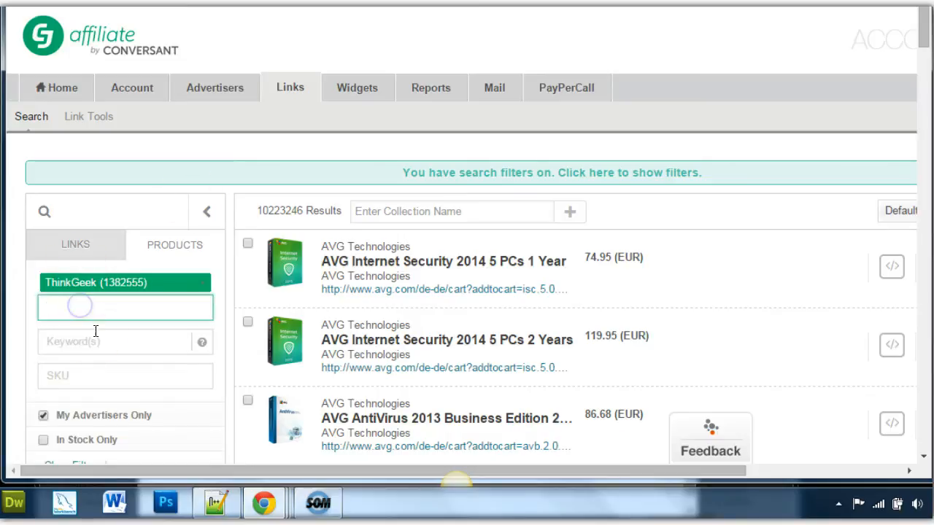
Search ThinkGeek's products with the keywords "doctor who cookie cutters".
{"action": "left_click", "coordinate": [89, 340]}
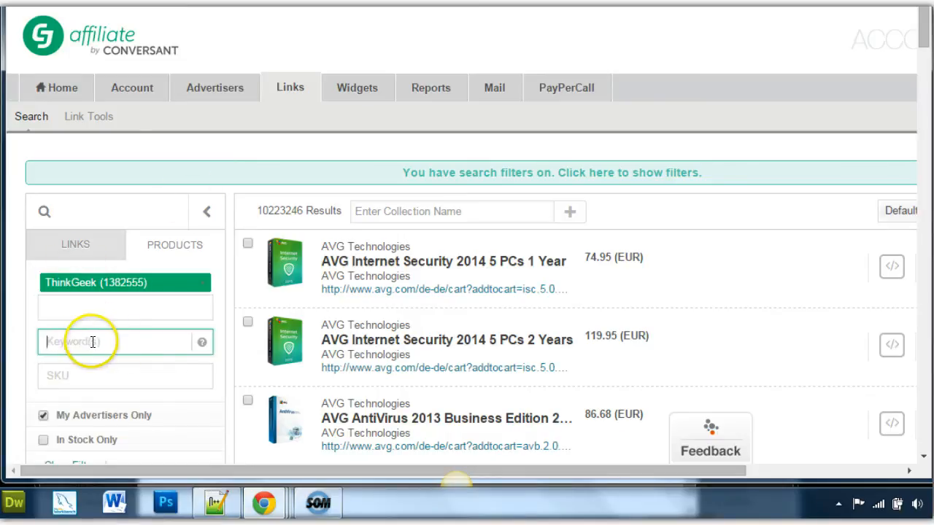
{"action": "type", "text": "doctor who cookie cutters"}
{"action": "left_click", "coordinate": [114, 416]}
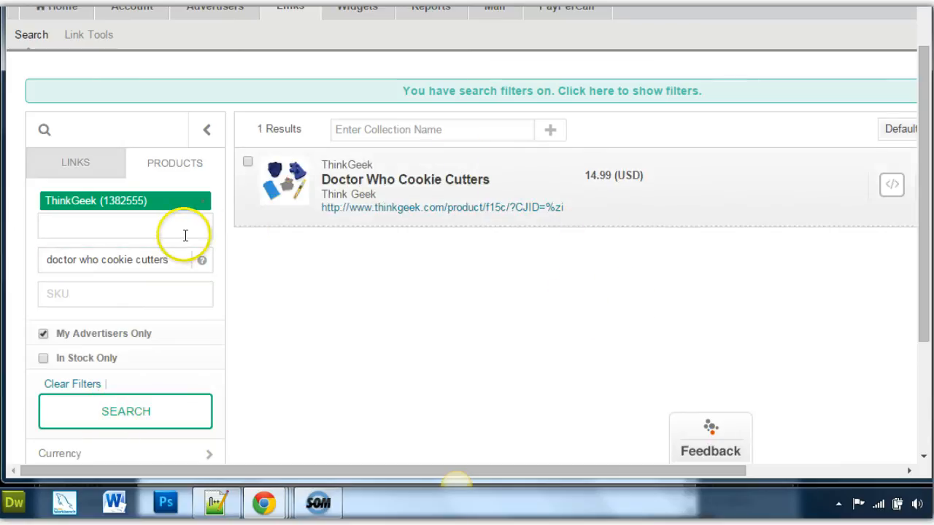
{"action": "left_click_drag", "start_coordinate": [184, 256], "coordinate": [29, 249]}
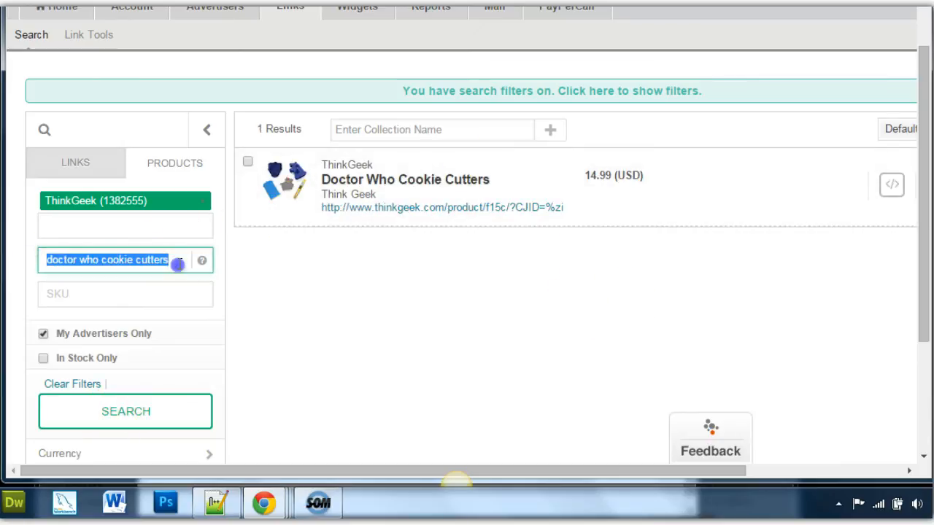
{"action": "left_click_drag", "start_coordinate": [138, 258], "coordinate": [67, 251]}
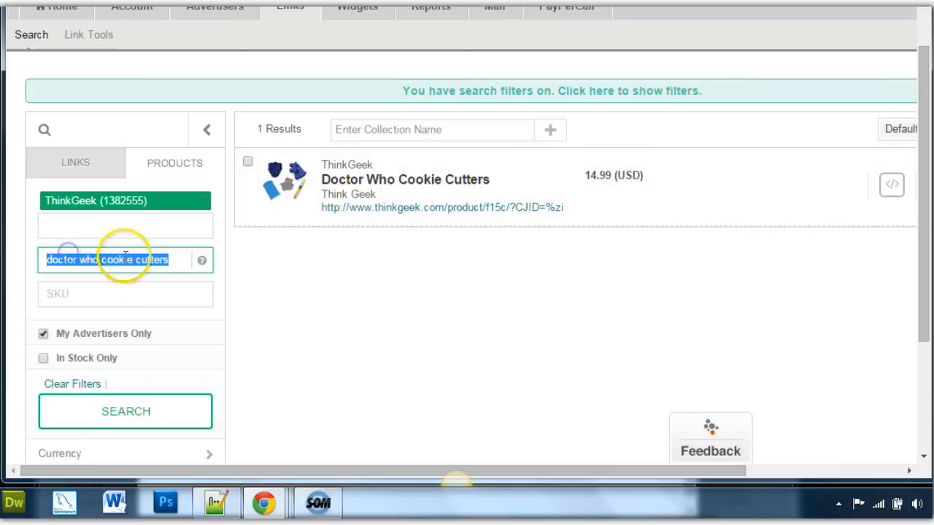
{"action": "left_click", "coordinate": [173, 260]}
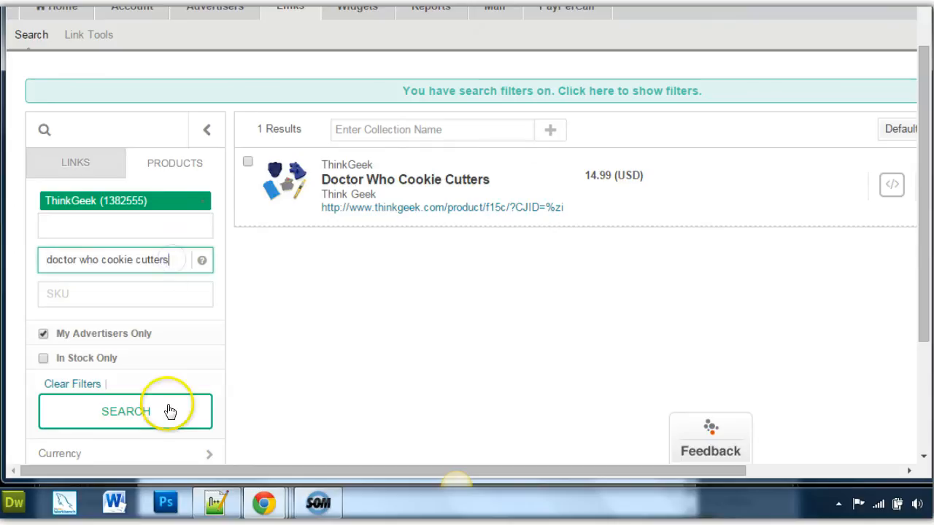
{"action": "left_click", "coordinate": [124, 414]}
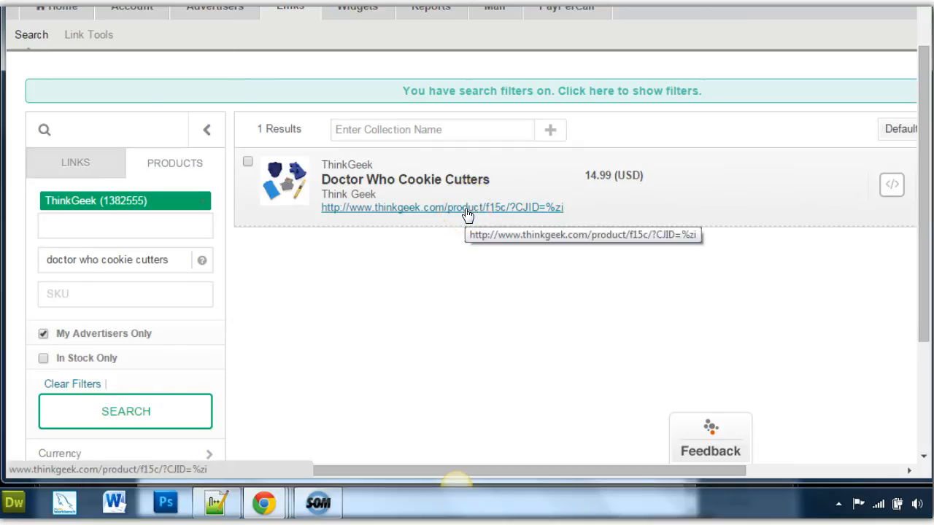
Open the code options for the Doctor Who Cookie Cutters product and view its JavaScript, Click Url and Image Url versions.
{"action": "left_click", "coordinate": [546, 177]}
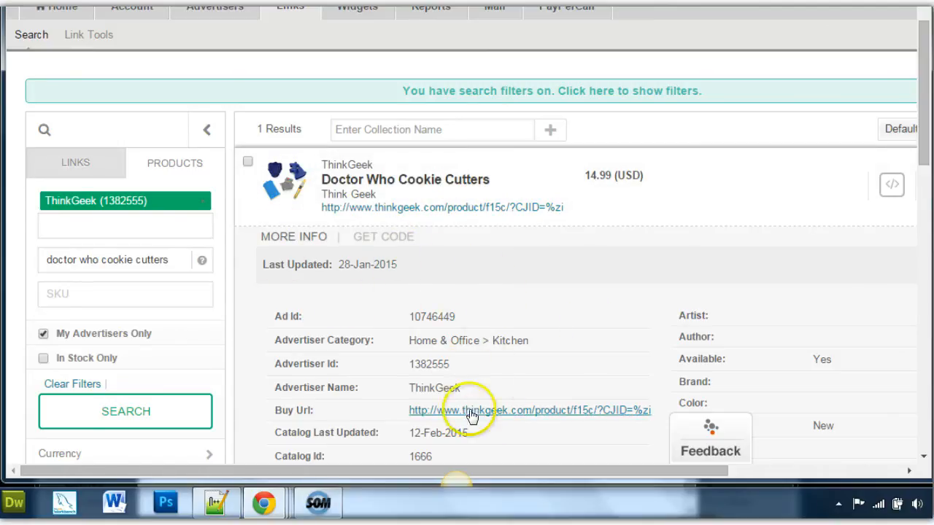
{"action": "left_click", "coordinate": [396, 236]}
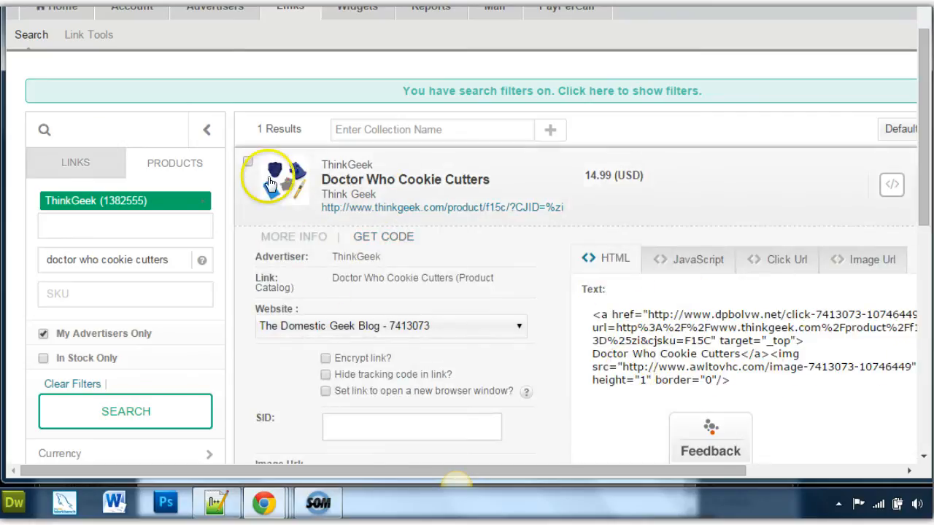
{"action": "left_click", "coordinate": [682, 259]}
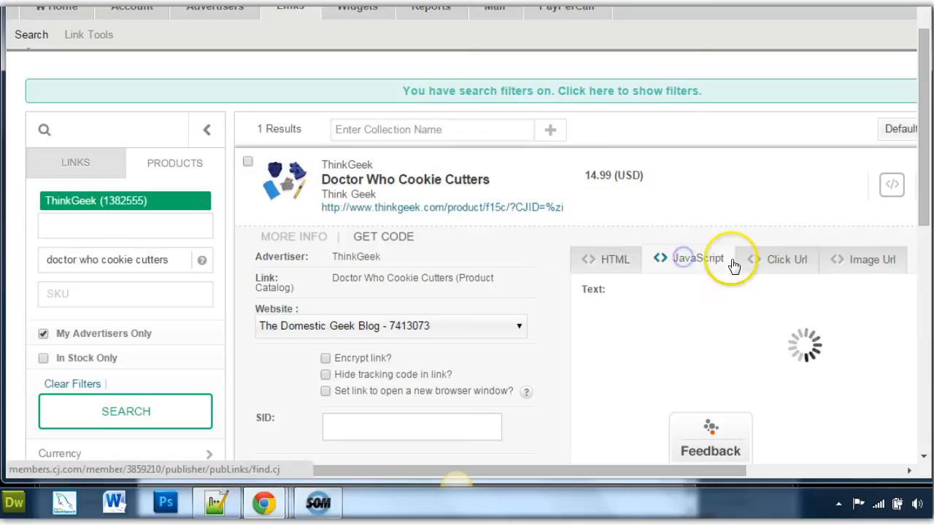
{"action": "left_click", "coordinate": [782, 256]}
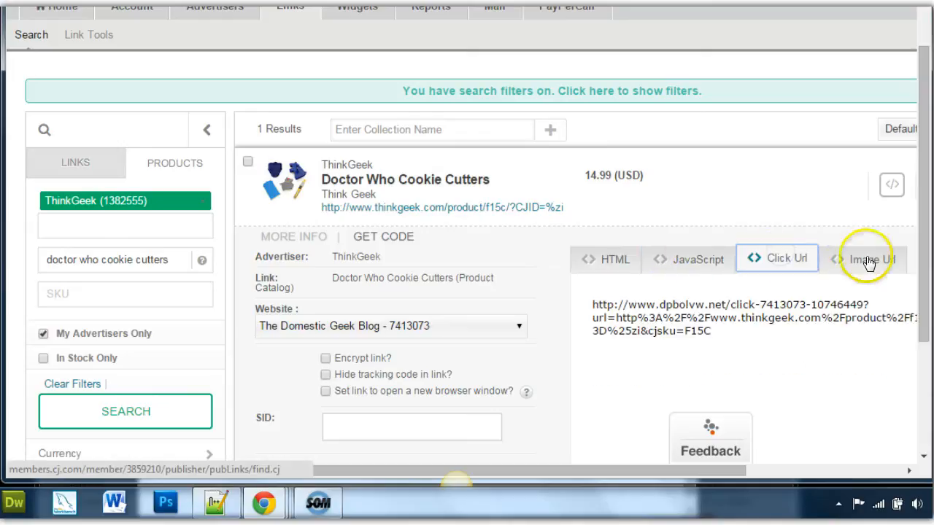
{"action": "left_click", "coordinate": [868, 262]}
Copy the full Click Url of the Doctor Who Cookie Cutters product.
{"action": "left_click", "coordinate": [796, 260]}
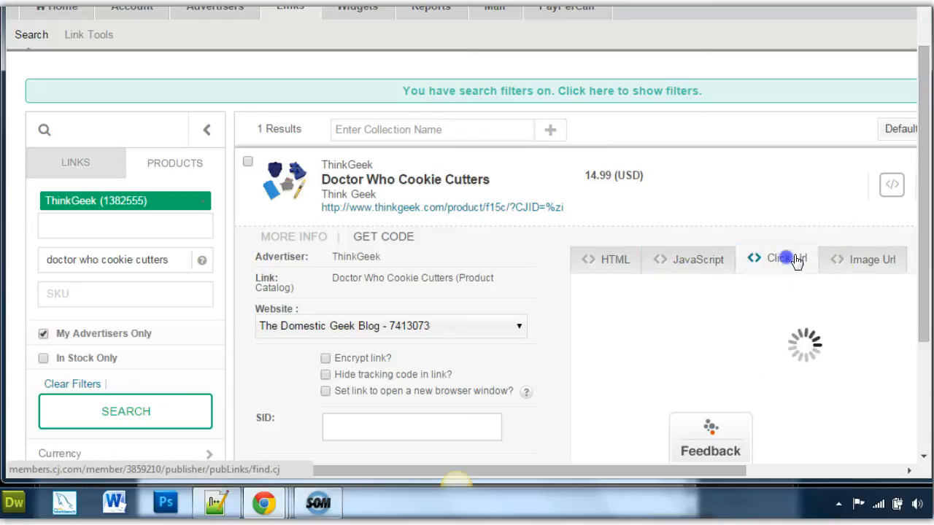
{"action": "left_click_drag", "start_coordinate": [740, 334], "coordinate": [604, 302]}
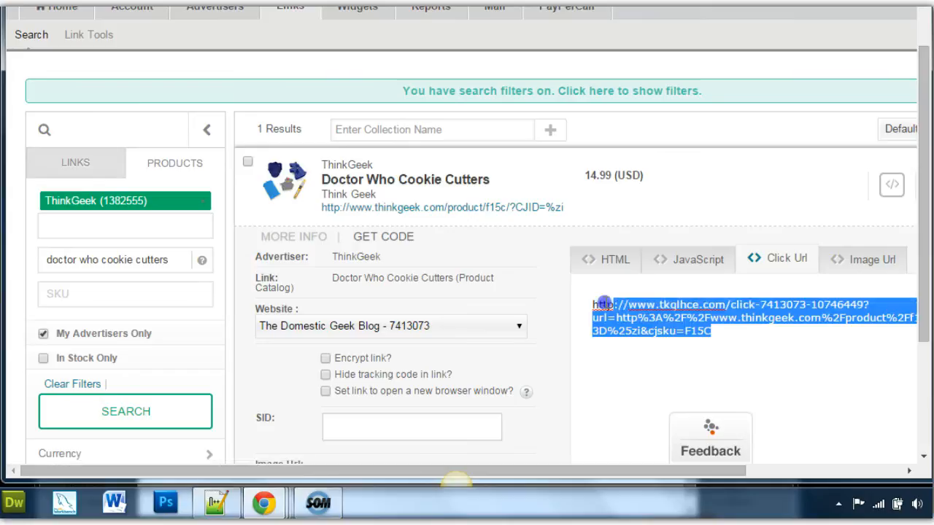
{"action": "right_click", "coordinate": [648, 315]}
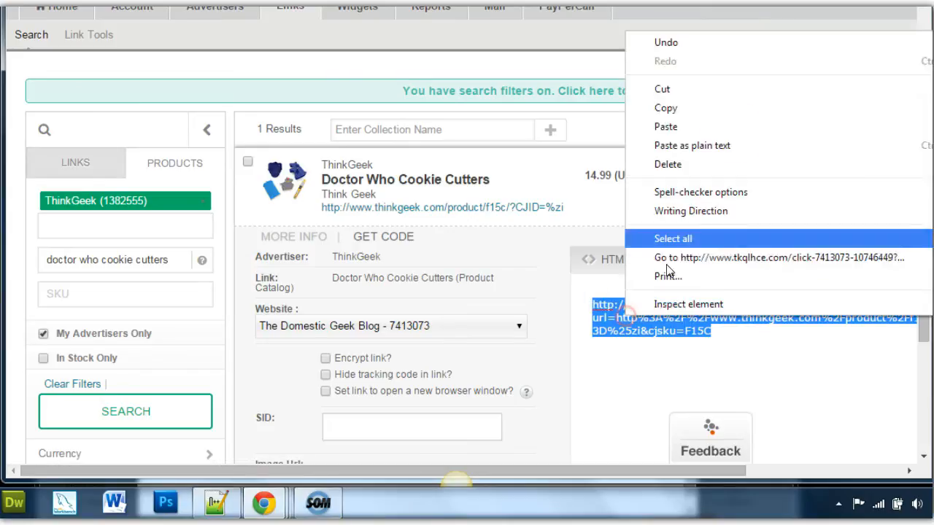
{"action": "left_click", "coordinate": [733, 108]}
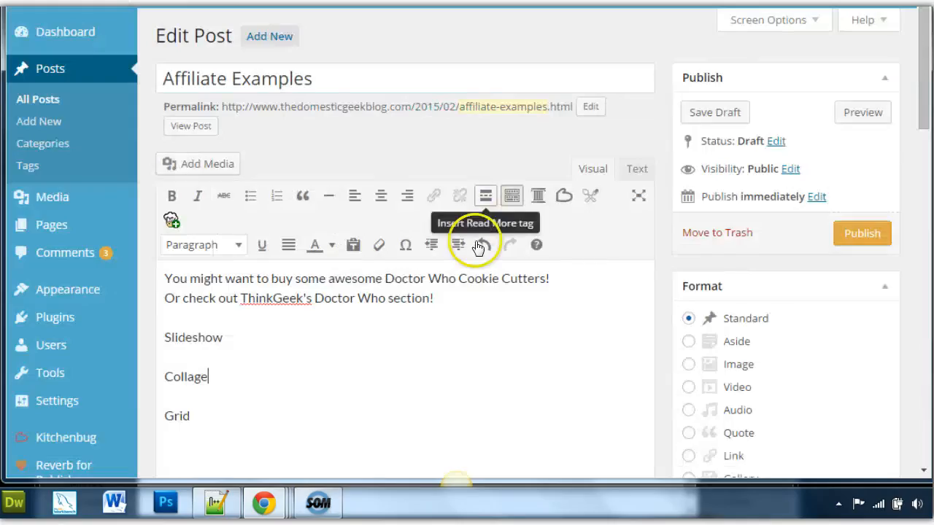
In the WordPress post "Affiliate Examples", link the words "Doctor Who Cookie Cutters" to the copied affiliate URL.
{"action": "left_click_drag", "start_coordinate": [386, 278], "coordinate": [547, 280]}
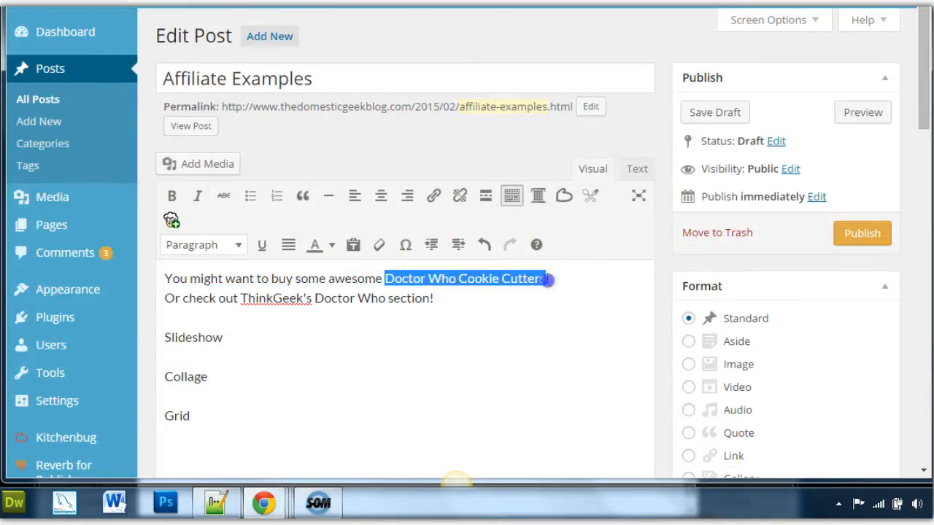
{"action": "key", "text": "ctrl+k"}
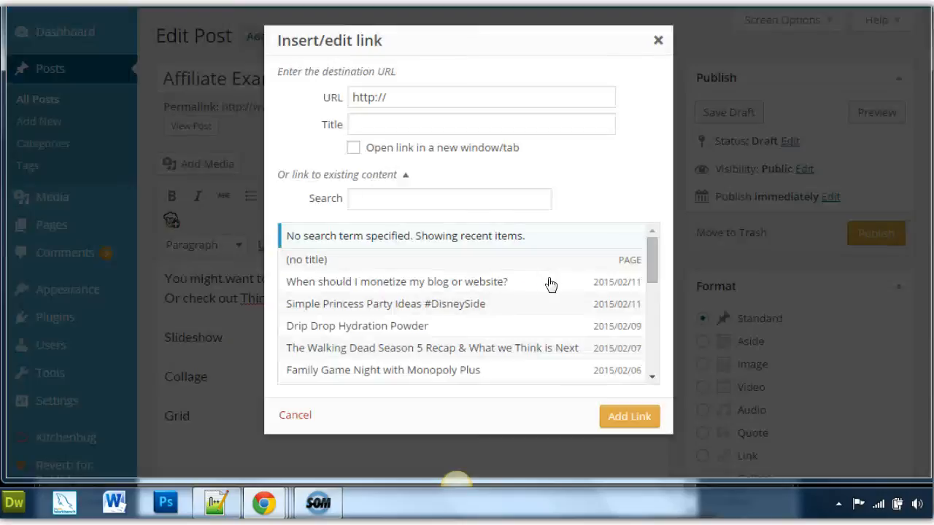
{"action": "left_click", "coordinate": [311, 100]}
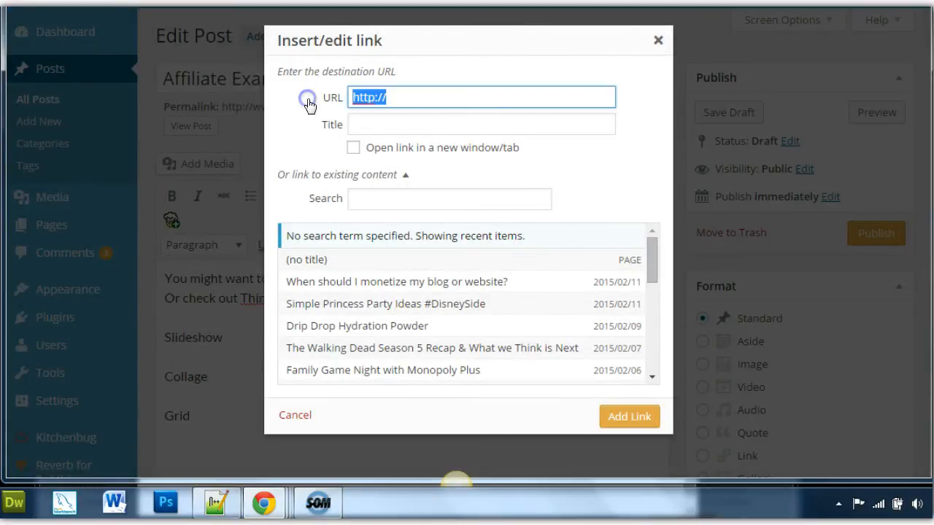
{"action": "key", "text": "ctrl+v"}
{"action": "left_click", "coordinate": [631, 417]}
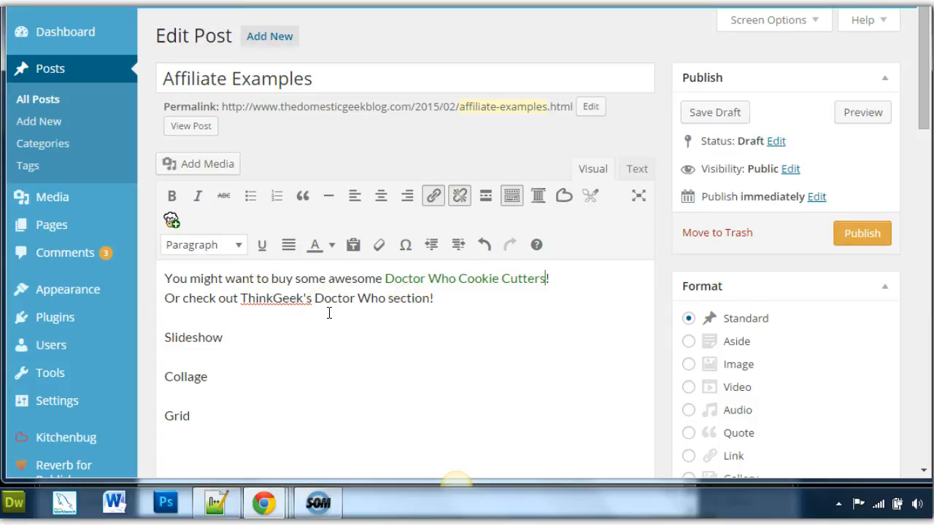
Switch to CJ Affiliate and search the links of advertiser ThinkGeek with the keyword "doctor who".
{"action": "key", "text": "ctrl+Tab"}
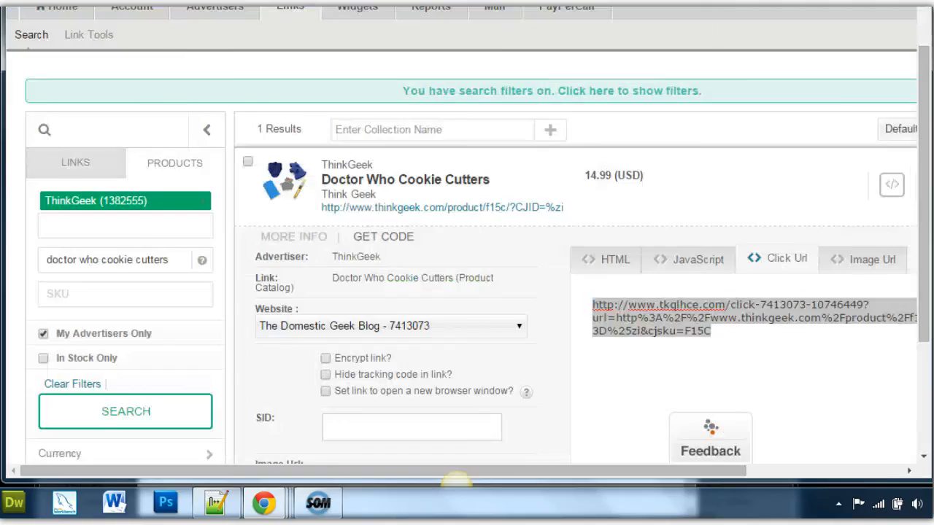
{"action": "scroll", "coordinate": [305, 188], "scroll_direction": "up", "scroll_amount": 2}
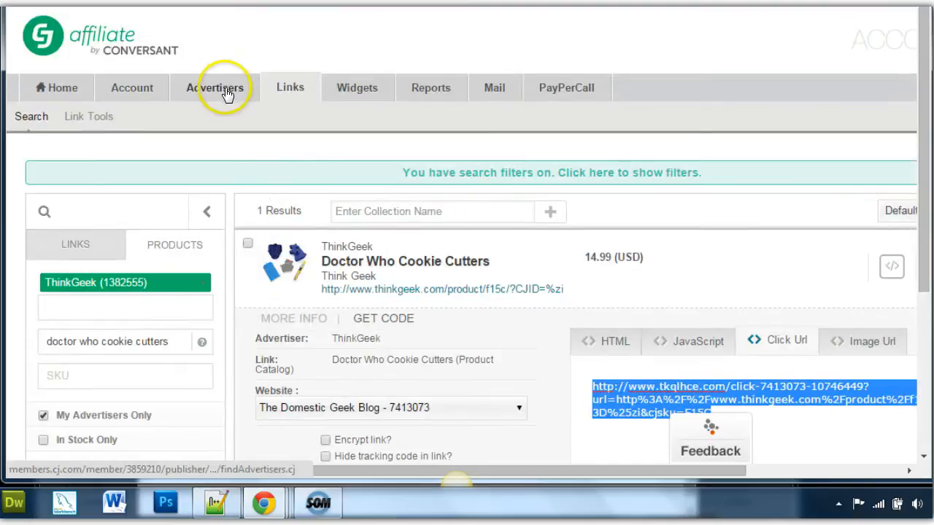
{"action": "left_click", "coordinate": [77, 247]}
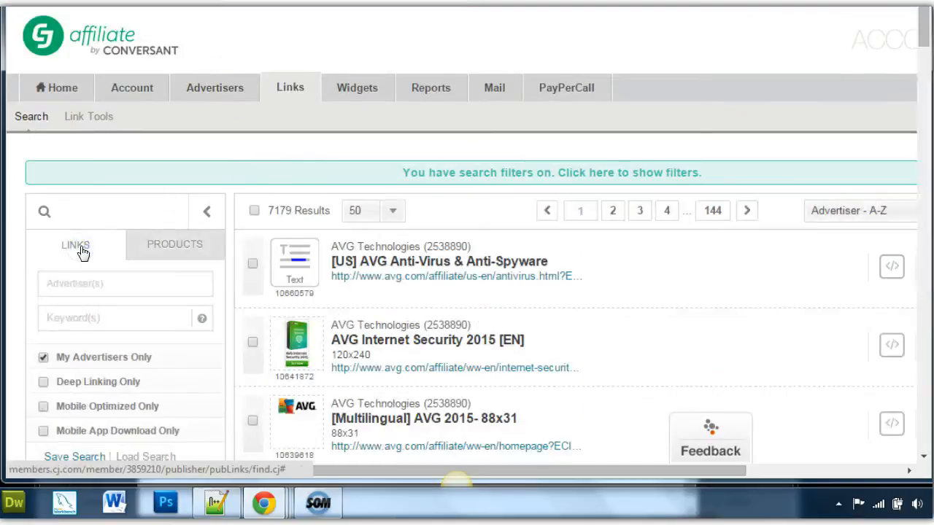
{"action": "left_click", "coordinate": [93, 283]}
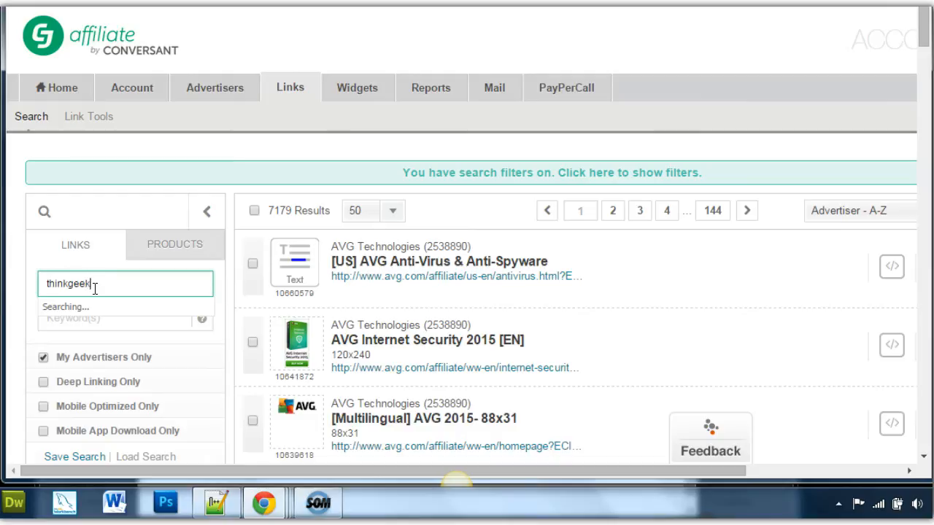
{"action": "type", "text": "thinkgeek"}
{"action": "left_click", "coordinate": [84, 305]}
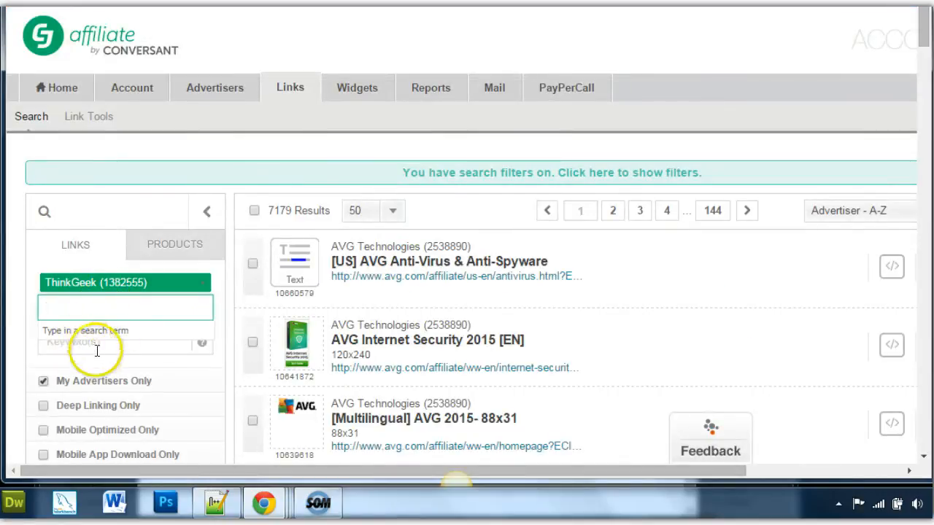
{"action": "left_click", "coordinate": [100, 341]}
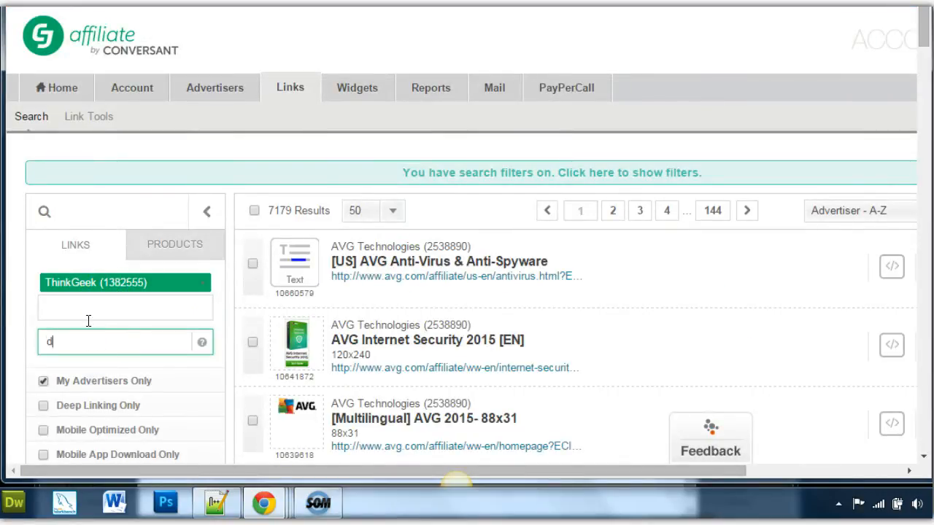
{"action": "type", "text": "doctor who"}
{"action": "key", "text": "Return"}
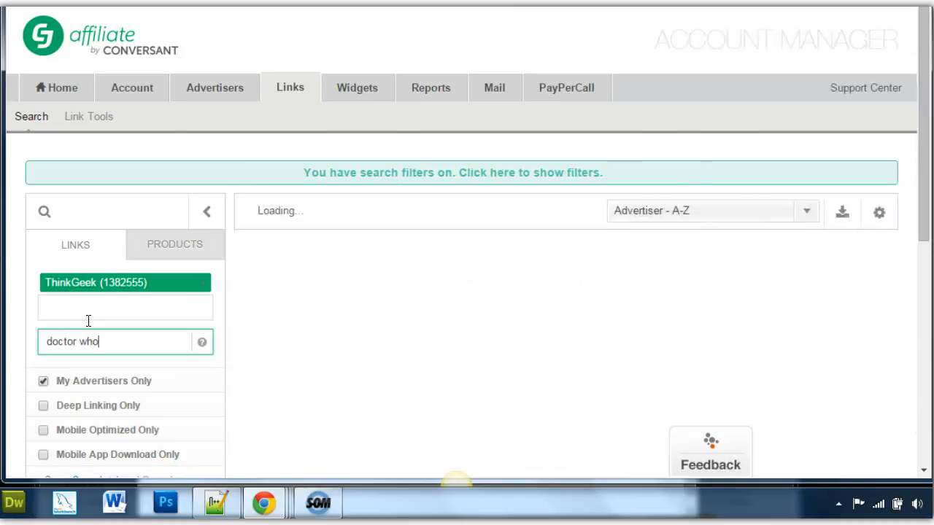
Preview the Doctor Who 120x240 banner and view its detailed information.
{"action": "mouse_move", "coordinate": [296, 281]}
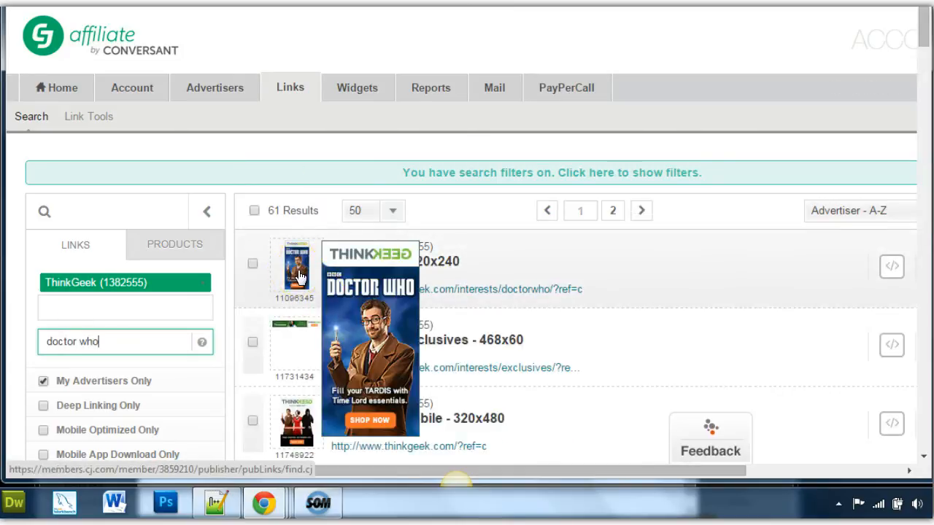
{"action": "left_click", "coordinate": [476, 262]}
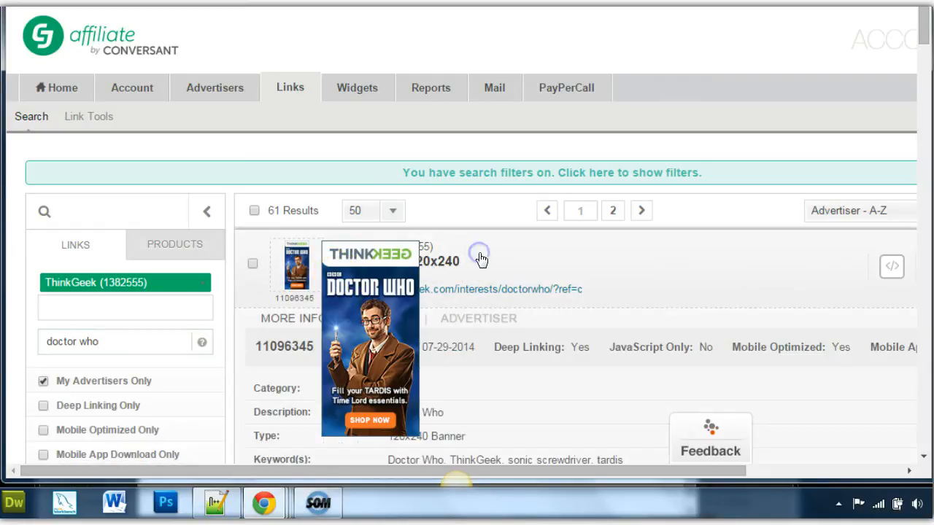
{"action": "left_click", "coordinate": [499, 388]}
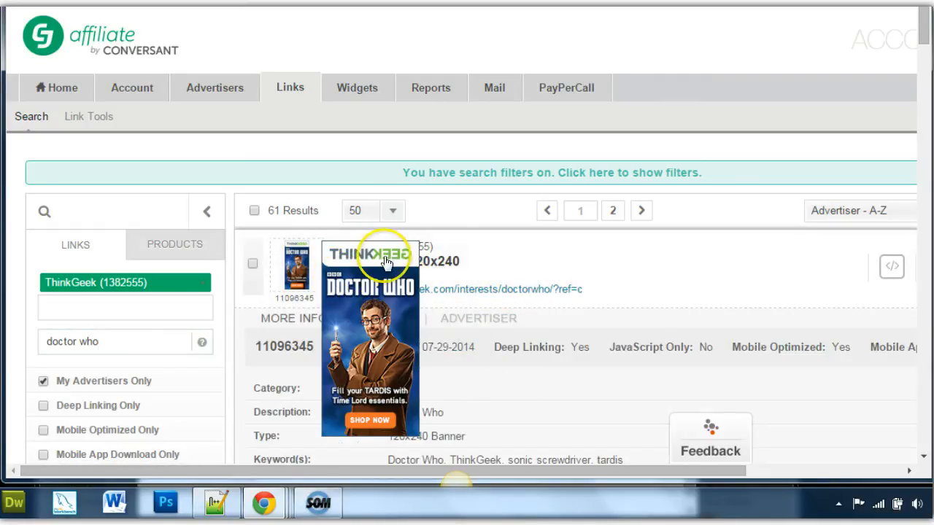
{"action": "scroll", "coordinate": [509, 353], "scroll_direction": "down", "scroll_amount": 1}
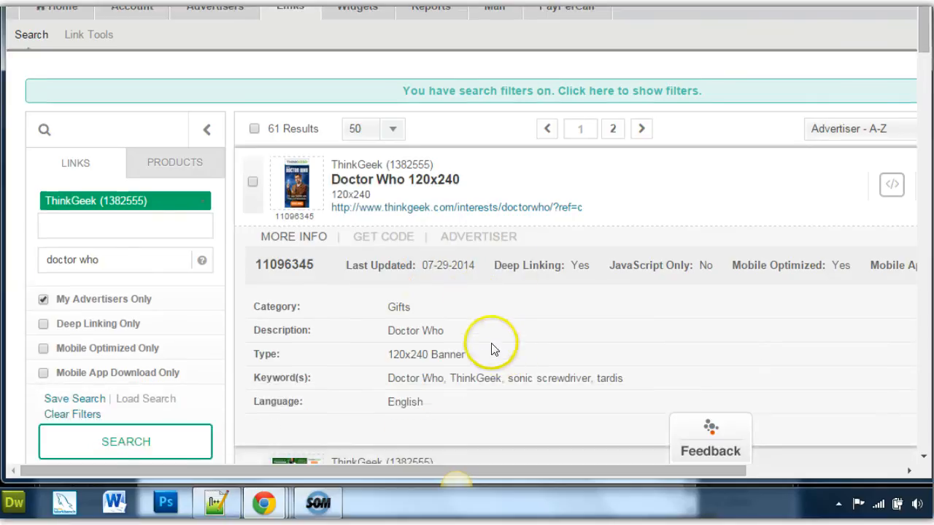
Get the code of the Doctor Who 120x240 banner and copy its full Click URL.
{"action": "left_click", "coordinate": [384, 238]}
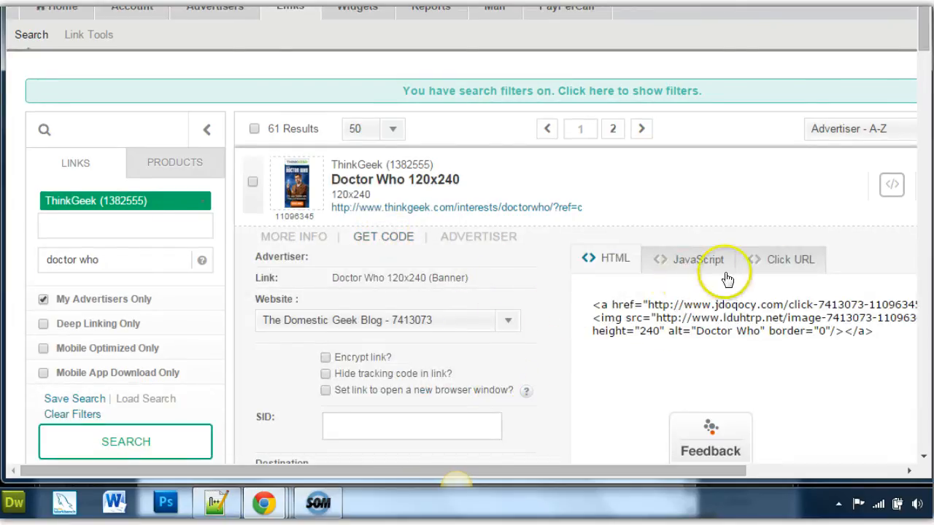
{"action": "left_click", "coordinate": [798, 261]}
{"action": "left_click_drag", "start_coordinate": [866, 305], "coordinate": [513, 319]}
{"action": "key", "text": "ctrl+c"}
{"action": "right_click", "coordinate": [647, 306]}
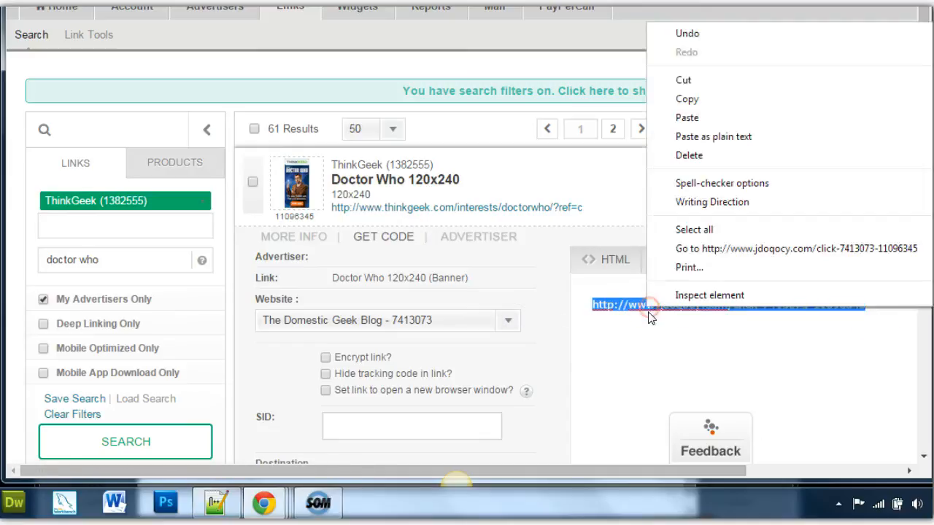
{"action": "left_click", "coordinate": [730, 106]}
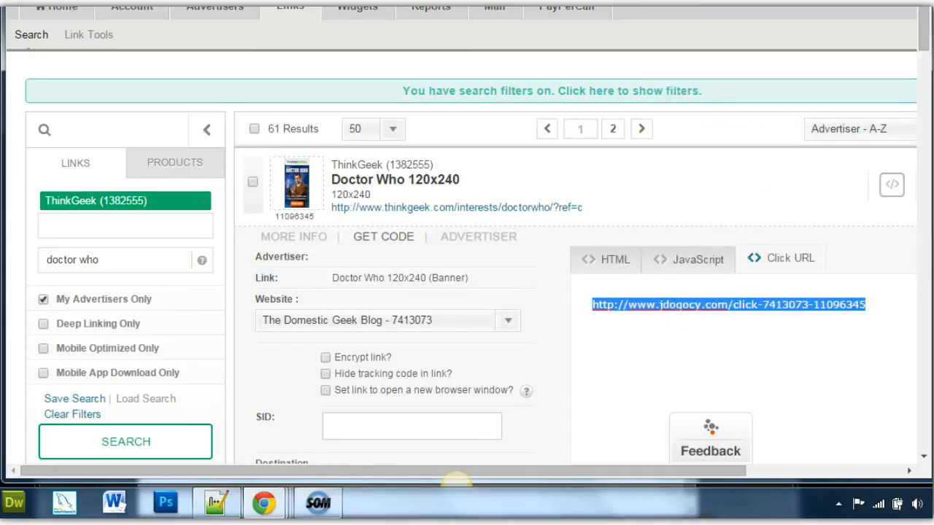
In the WordPress post, link "ThinkGeek's Doctor Who section" to the copied affiliate URL and add empty space below "Slideshow".
{"action": "left_click", "coordinate": [467, 3]}
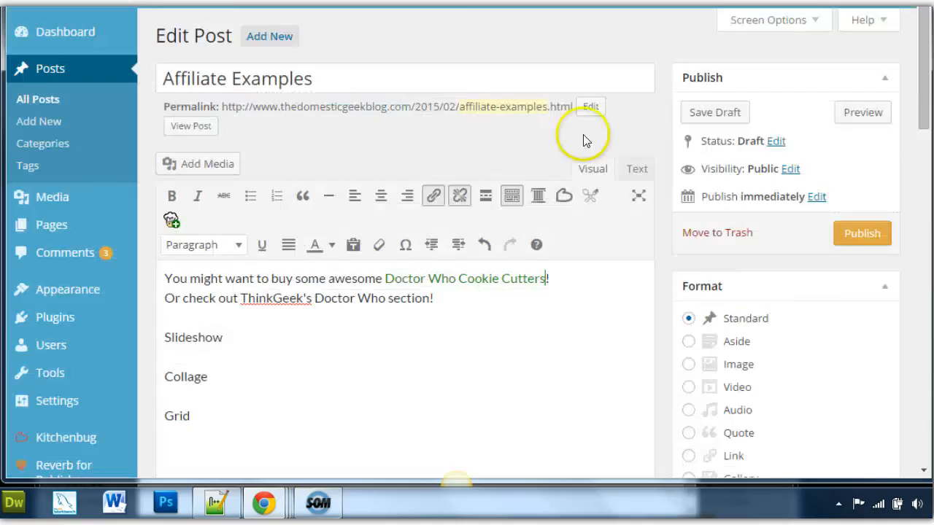
{"action": "left_click", "coordinate": [240, 298]}
{"action": "left_click", "coordinate": [445, 306]}
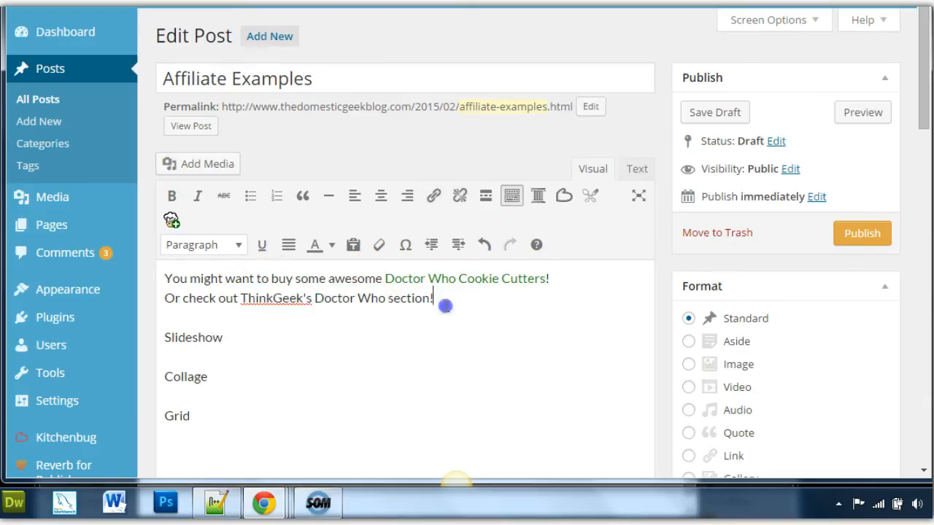
{"action": "left_click_drag", "start_coordinate": [429, 298], "coordinate": [238, 298]}
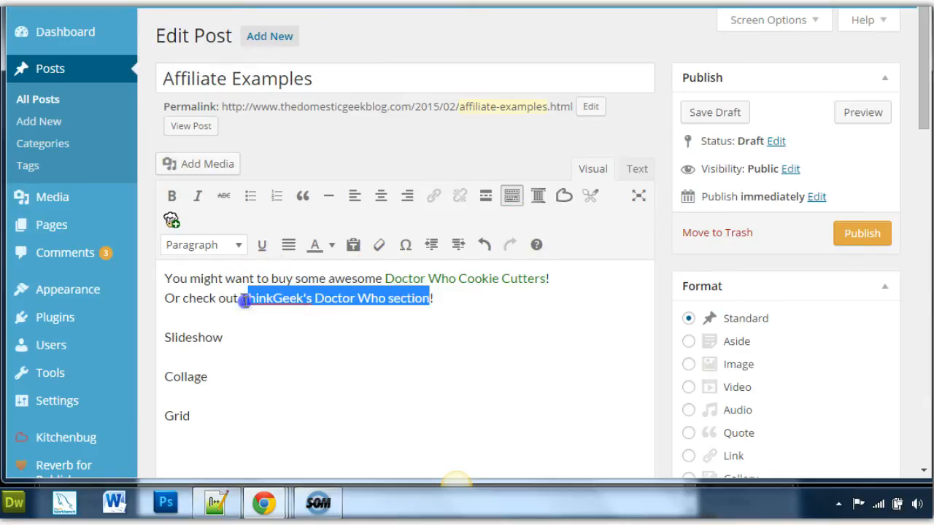
{"action": "key", "text": "ctrl+k"}
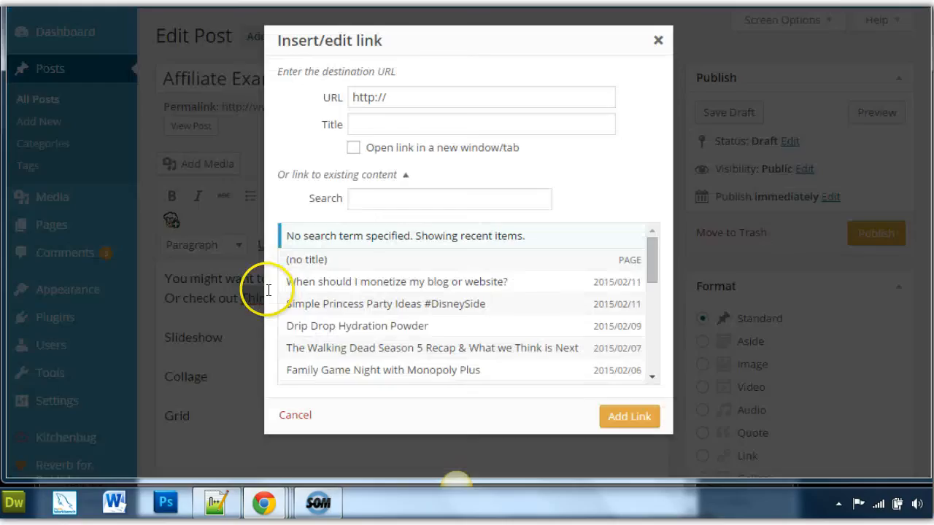
{"action": "left_click", "coordinate": [334, 102]}
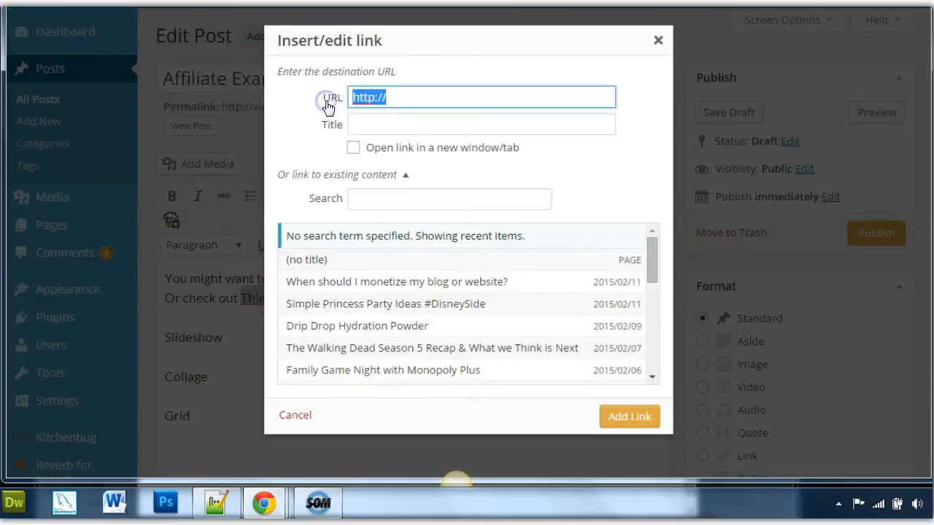
{"action": "key", "text": "ctrl+v"}
{"action": "left_click", "coordinate": [628, 417]}
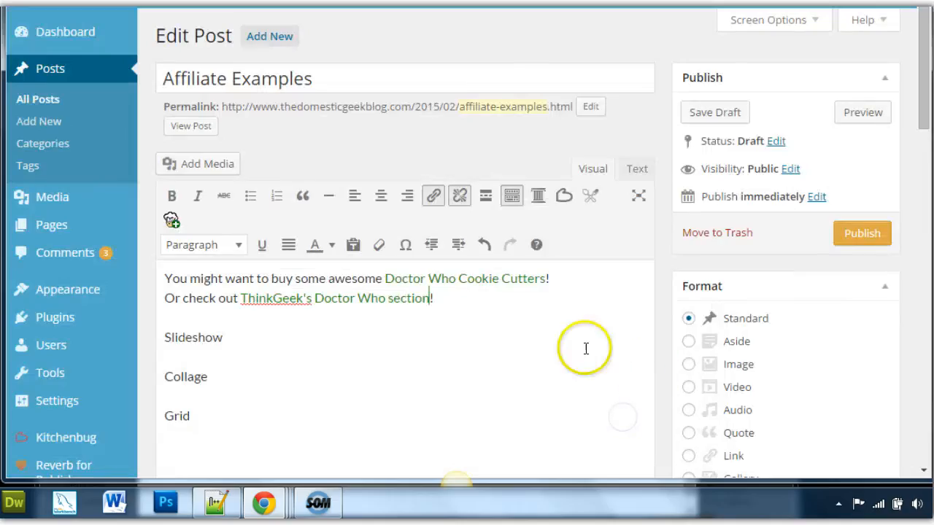
{"action": "left_click", "coordinate": [230, 337]}
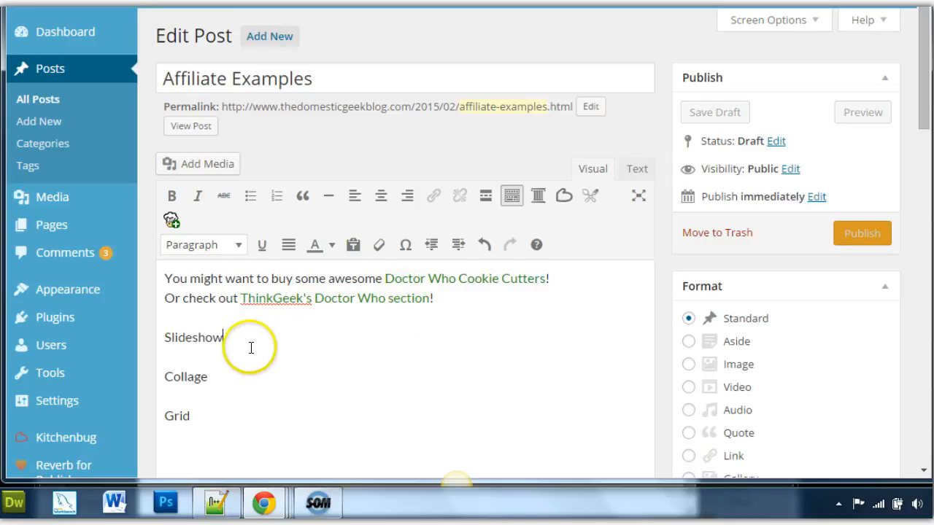
{"action": "key", "text": "Return"}
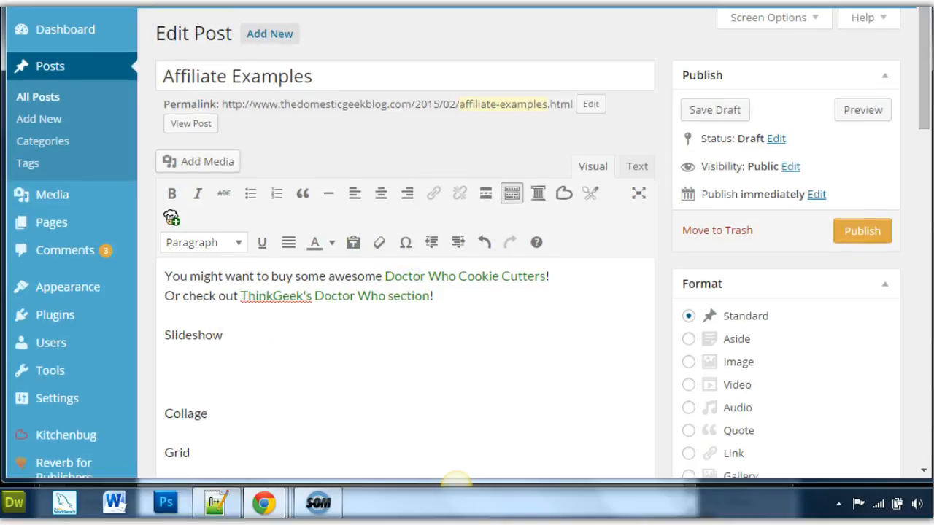
Switch to CJ Affiliate, look over the existing widgets and start creating a new slideshow widget.
{"action": "key", "text": "ctrl+Tab"}
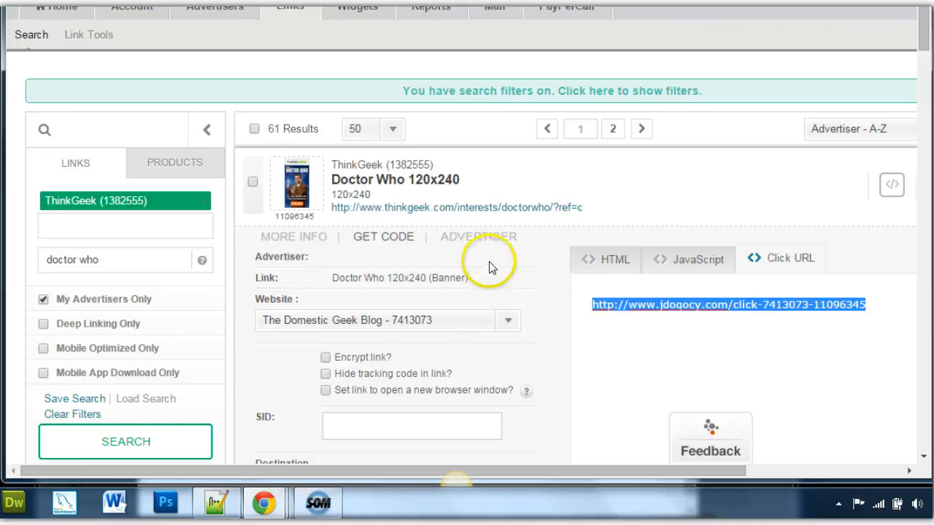
{"action": "scroll", "coordinate": [490, 267], "scroll_direction": "up", "scroll_amount": 1}
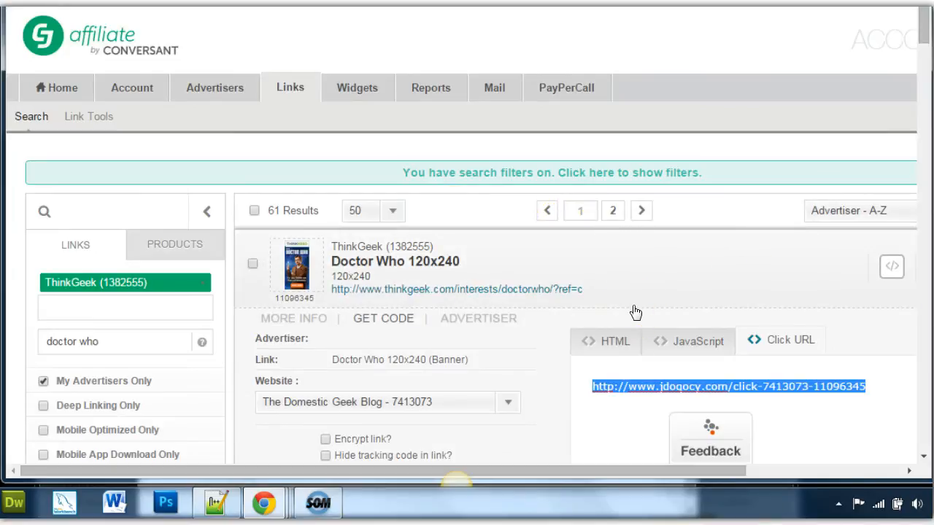
{"action": "left_click", "coordinate": [362, 94]}
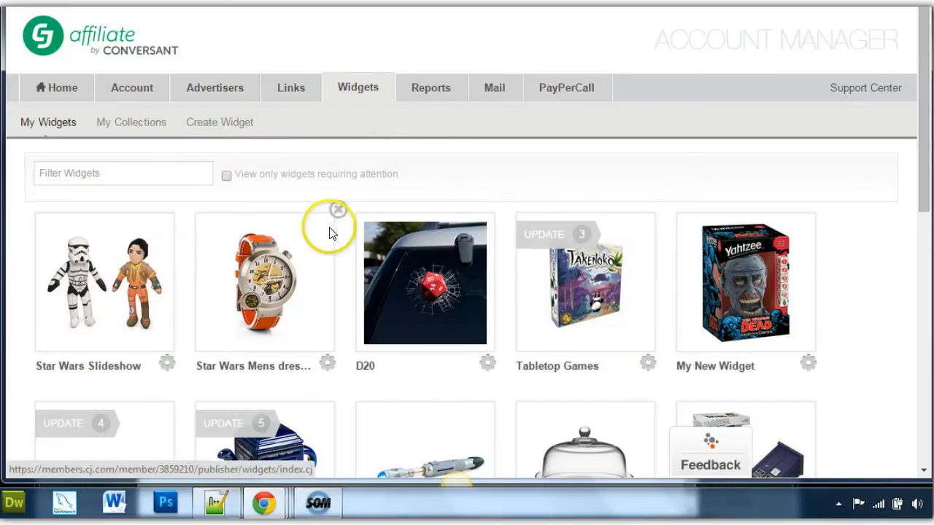
{"action": "scroll", "coordinate": [329, 229], "scroll_direction": "down", "scroll_amount": 6}
{"action": "scroll", "coordinate": [329, 229], "scroll_direction": "up", "scroll_amount": 4}
{"action": "scroll", "coordinate": [329, 229], "scroll_direction": "up", "scroll_amount": 1}
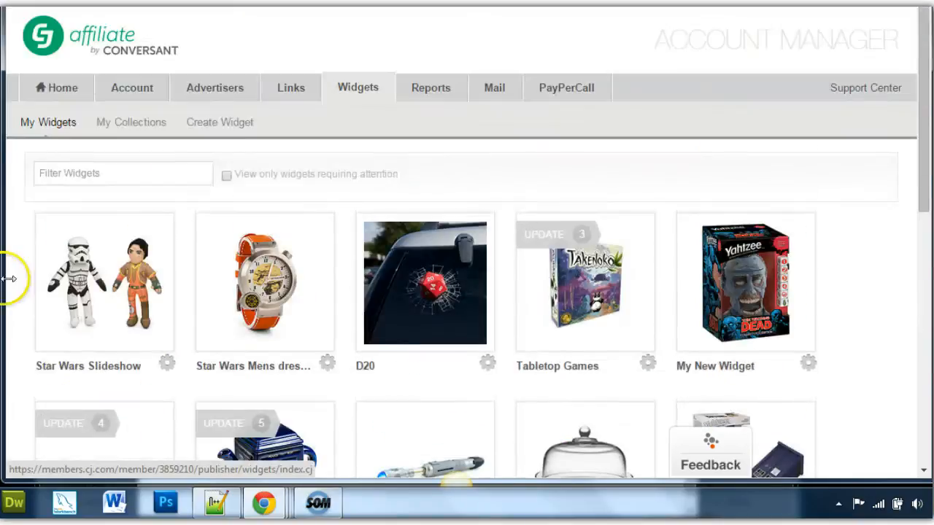
{"action": "left_click", "coordinate": [234, 124]}
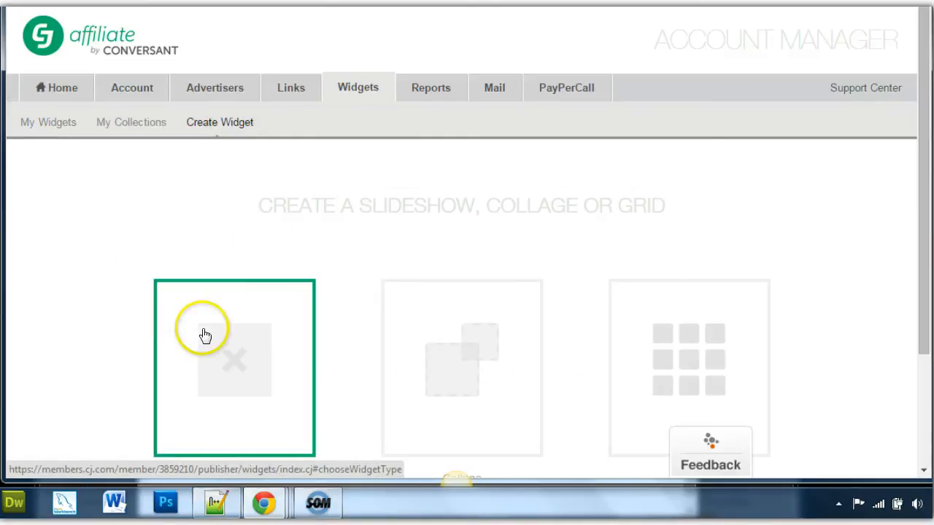
{"action": "left_click", "coordinate": [244, 349]}
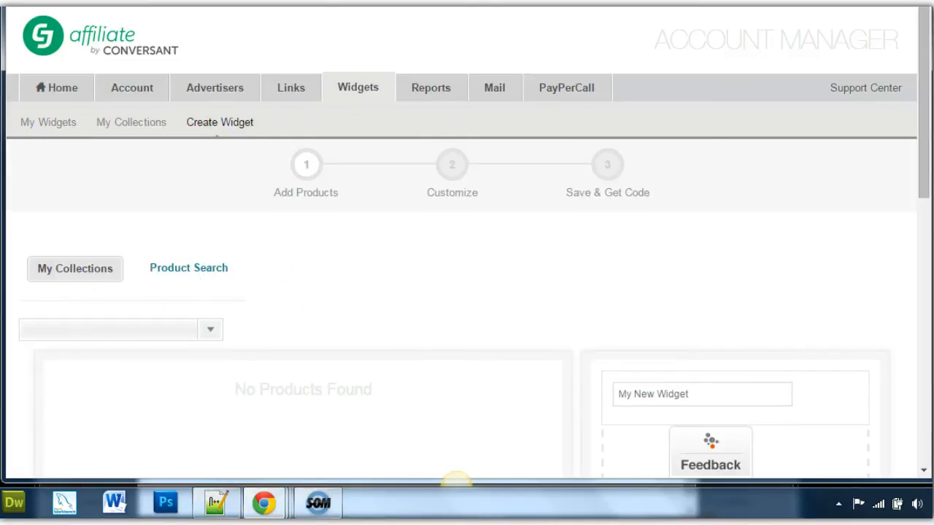
Search for products to add to the widget, with advertiser ThinkGeek and the keyword "doctor who".
{"action": "left_click", "coordinate": [211, 276]}
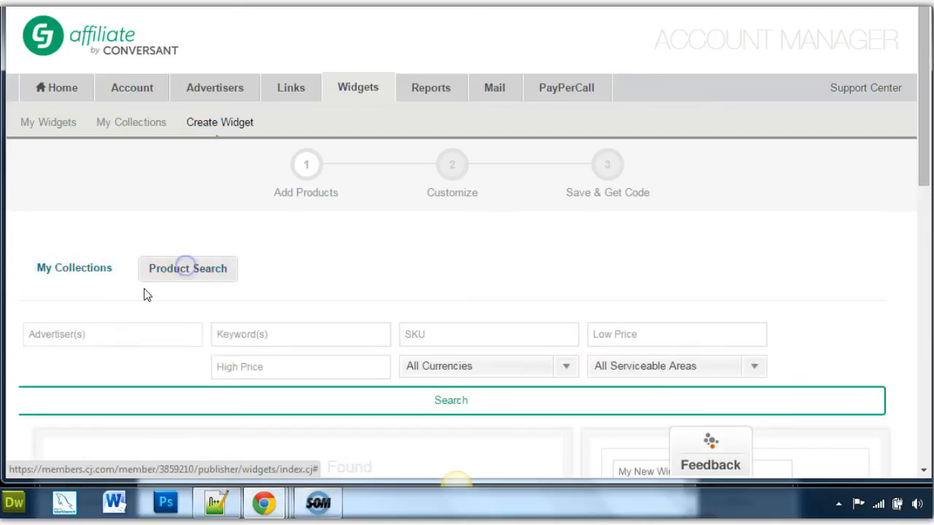
{"action": "left_click", "coordinate": [87, 333]}
{"action": "type", "text": "thinkgee"}
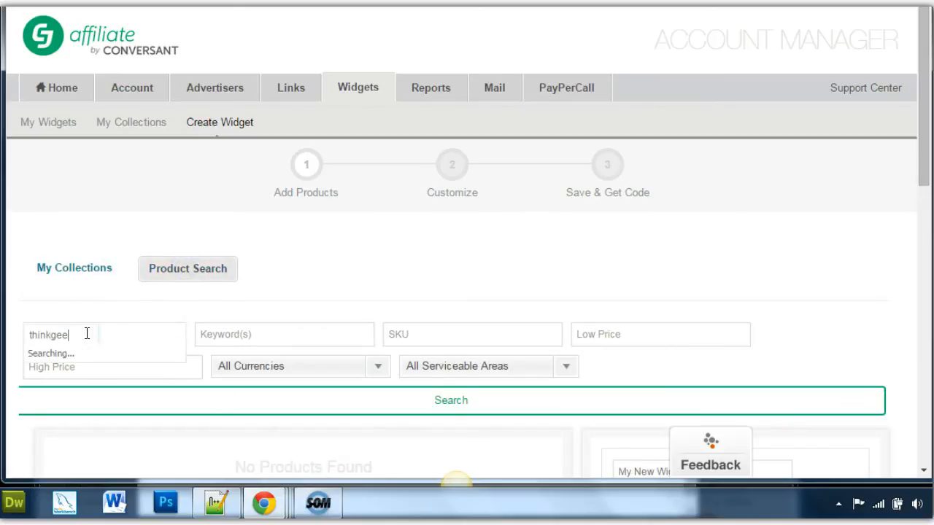
{"action": "type", "text": "k"}
{"action": "left_click", "coordinate": [78, 363]}
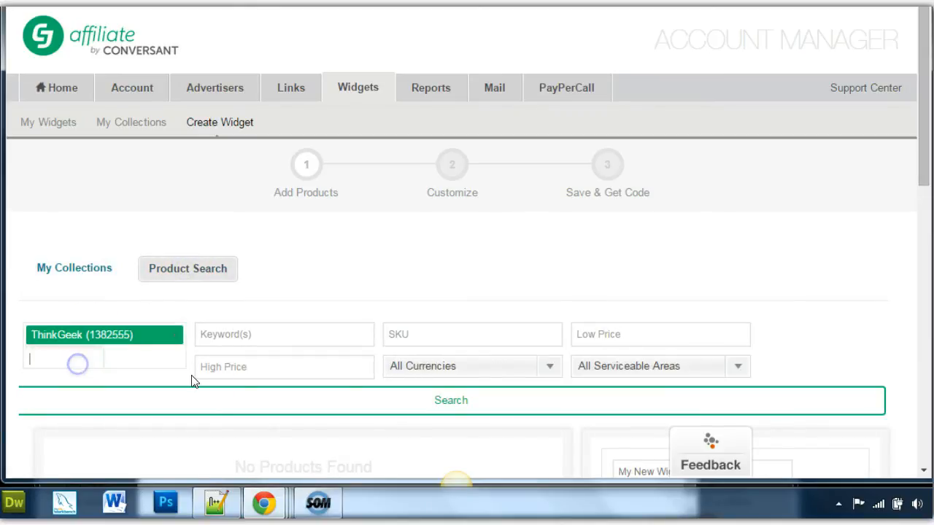
{"action": "left_click", "coordinate": [271, 342]}
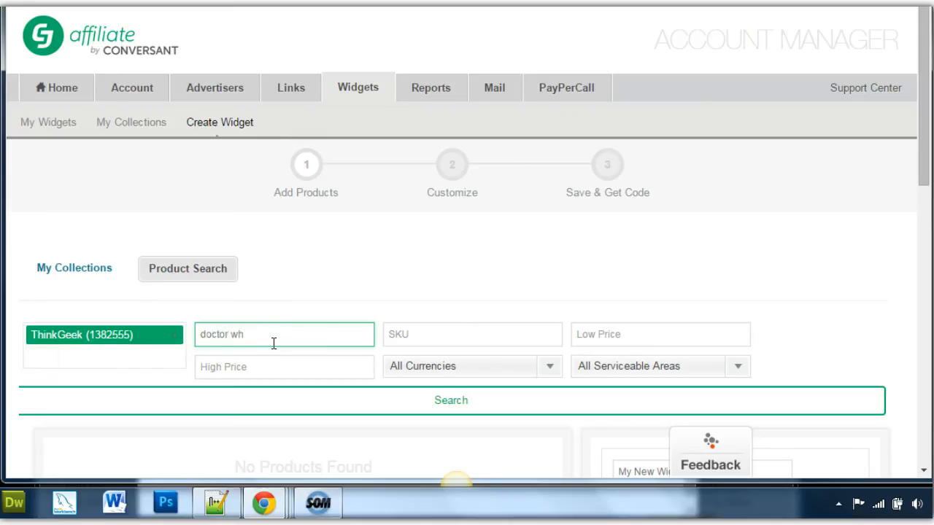
{"action": "left_click", "coordinate": [317, 398]}
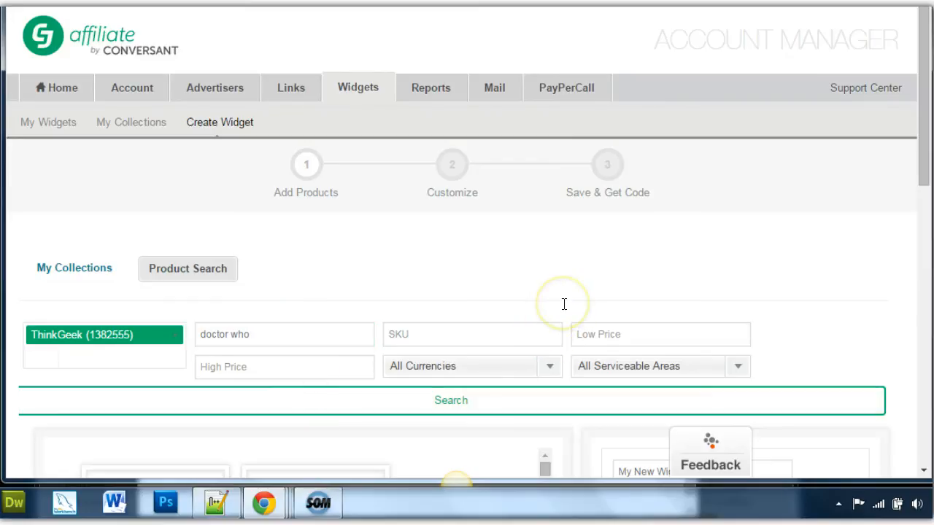
Add the Doctor Who bathrobes and the Fourth Doctor ties to the widget and name it "Doctor Who".
{"action": "scroll", "coordinate": [569, 295], "scroll_direction": "down", "scroll_amount": 5}
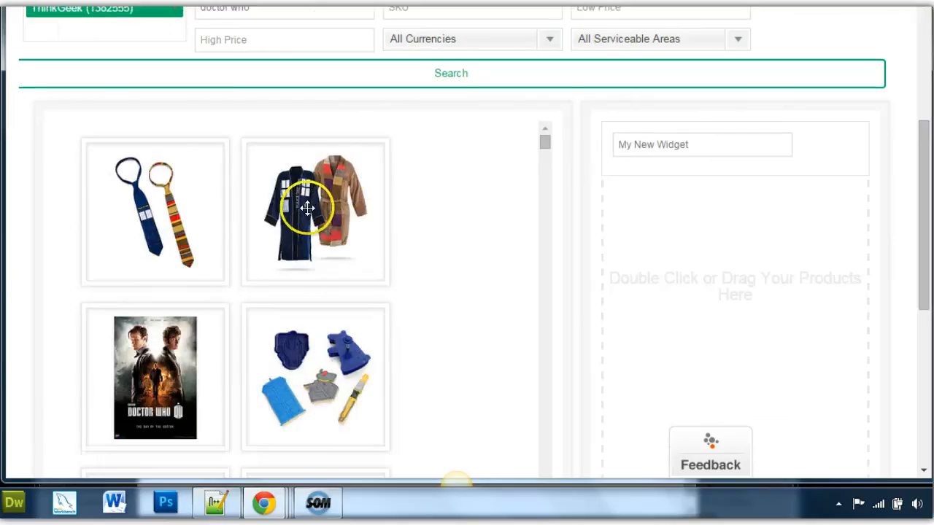
{"action": "left_click_drag", "start_coordinate": [317, 208], "coordinate": [707, 321]}
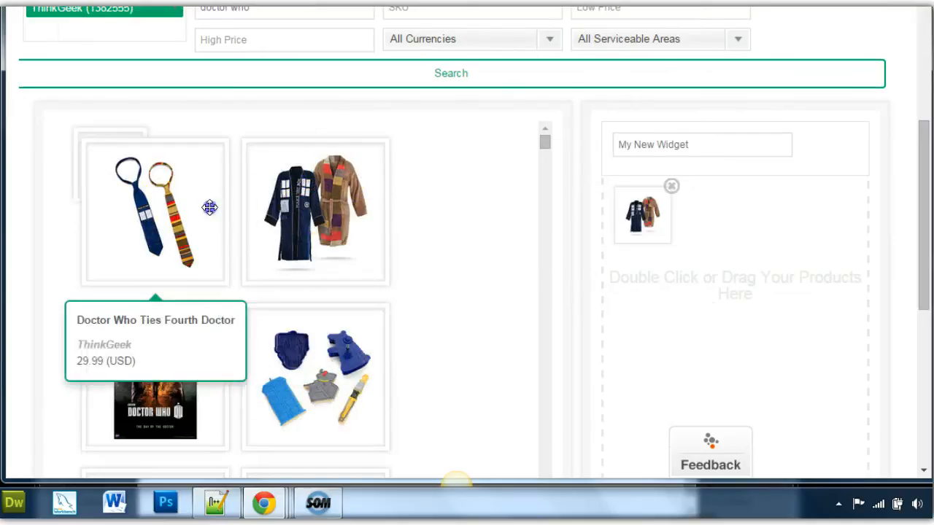
{"action": "left_click_drag", "start_coordinate": [209, 209], "coordinate": [825, 282]}
{"action": "left_click_drag", "start_coordinate": [720, 170], "coordinate": [554, 158]}
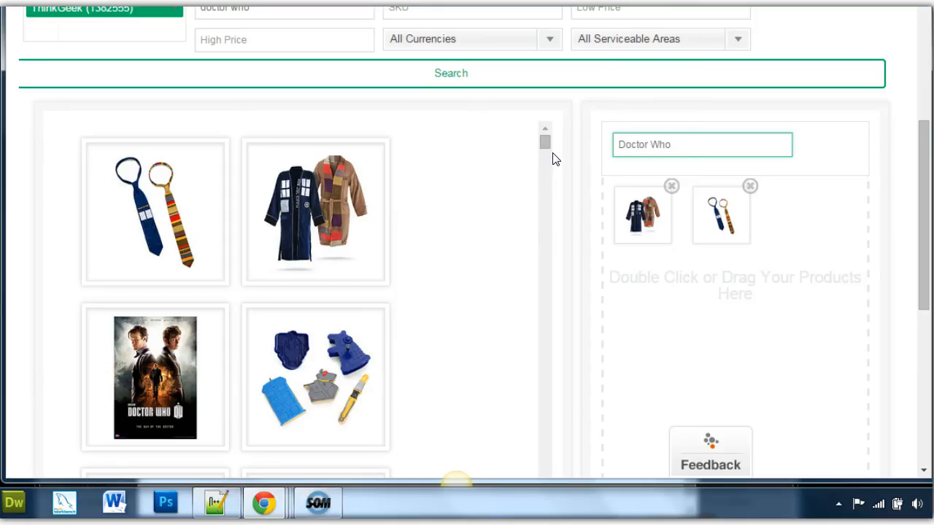
Add the Doctor Who cookie cutters, the TARDIS bookends and the TARDIS wastebin to the widget.
{"action": "scroll", "coordinate": [329, 299], "scroll_direction": "down", "scroll_amount": 1}
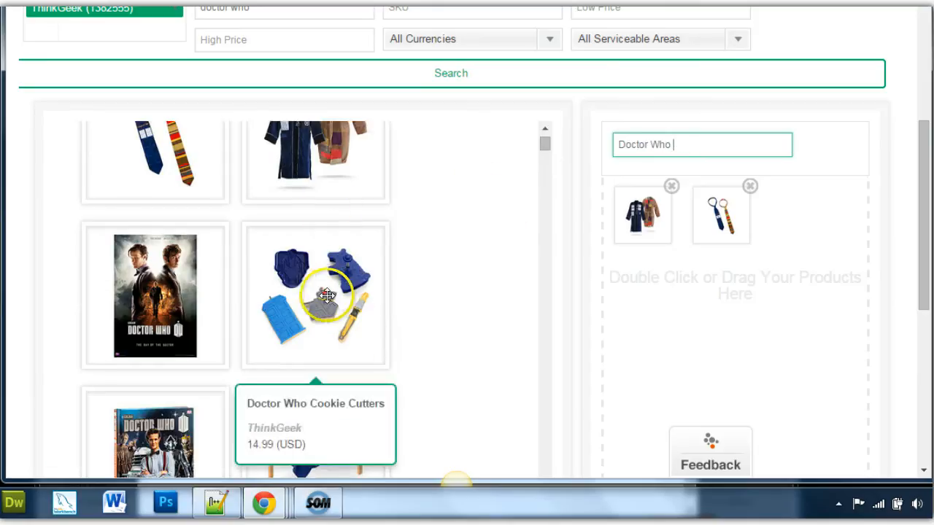
{"action": "left_click_drag", "start_coordinate": [328, 288], "coordinate": [693, 349]}
{"action": "scroll", "coordinate": [438, 332], "scroll_direction": "down", "scroll_amount": 4}
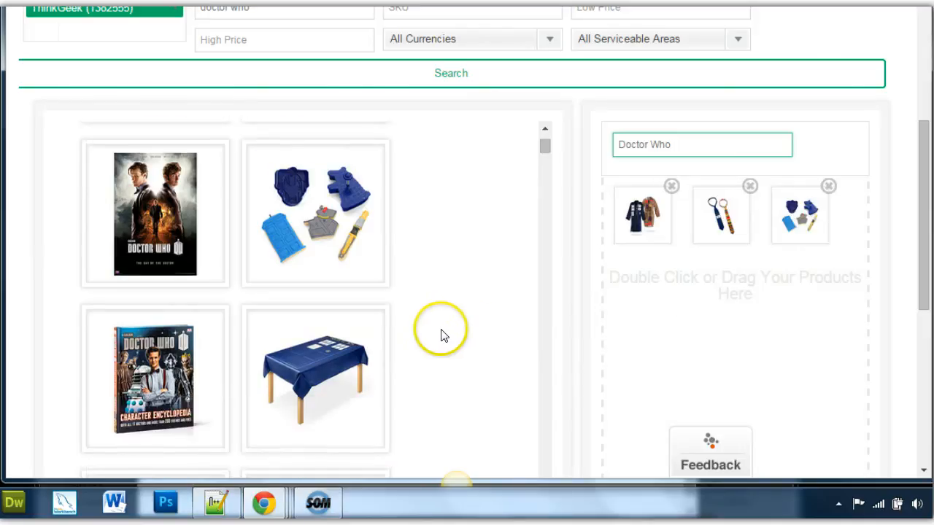
{"action": "left_click_drag", "start_coordinate": [389, 298], "coordinate": [621, 339]}
{"action": "scroll", "coordinate": [175, 284], "scroll_direction": "down", "scroll_amount": 3}
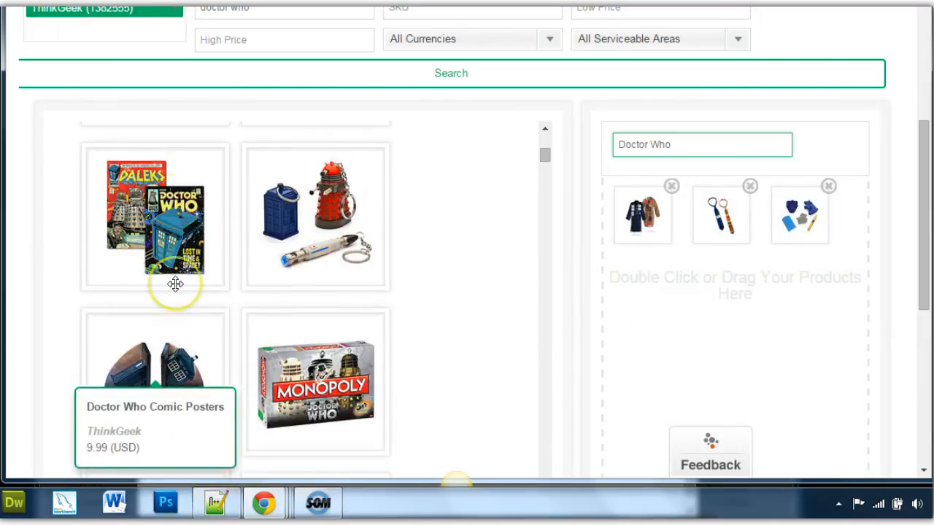
{"action": "left_click_drag", "start_coordinate": [195, 226], "coordinate": [728, 356]}
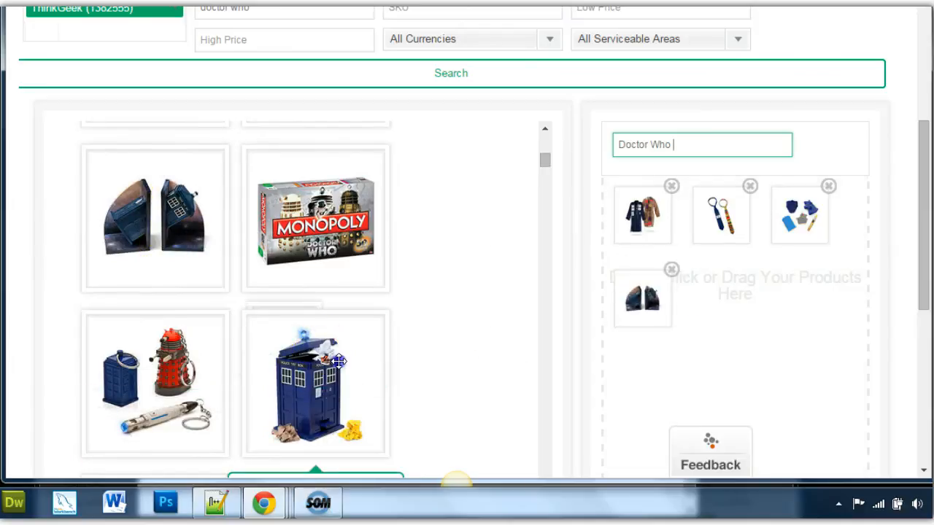
{"action": "left_click_drag", "start_coordinate": [338, 360], "coordinate": [773, 321]}
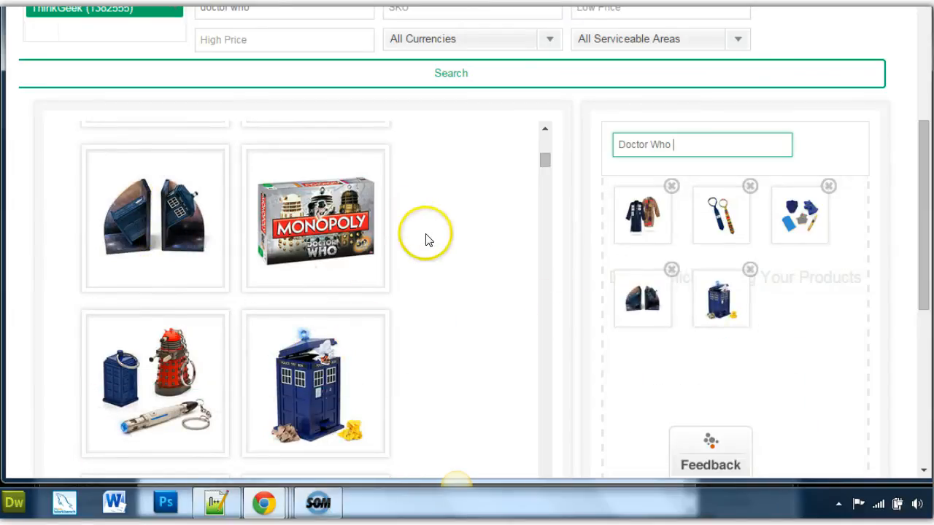
Add the Doctor Who Yahtzee TARDIS game, the laser screwdriver and the TARDIS spatula to the widget.
{"action": "scroll", "coordinate": [428, 241], "scroll_direction": "down", "scroll_amount": 5}
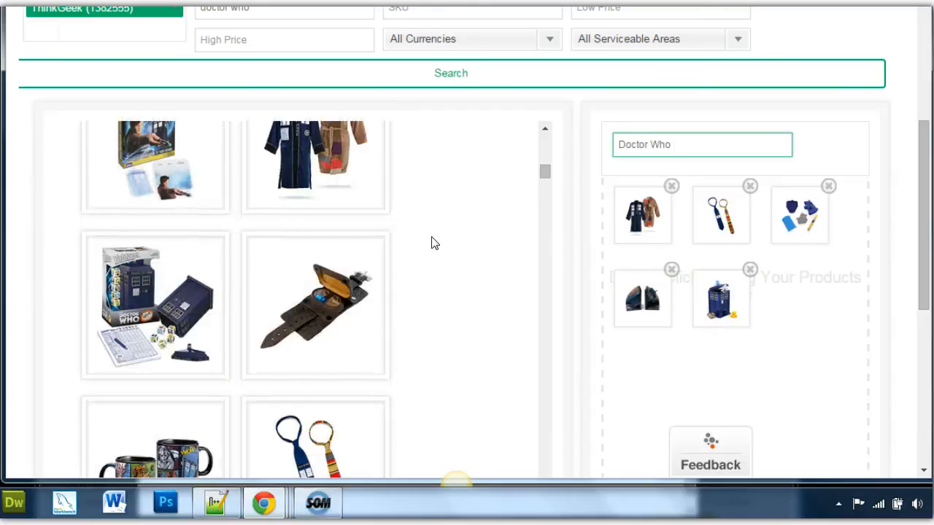
{"action": "scroll", "coordinate": [431, 243], "scroll_direction": "down", "scroll_amount": 1}
{"action": "left_click_drag", "start_coordinate": [218, 244], "coordinate": [908, 365]}
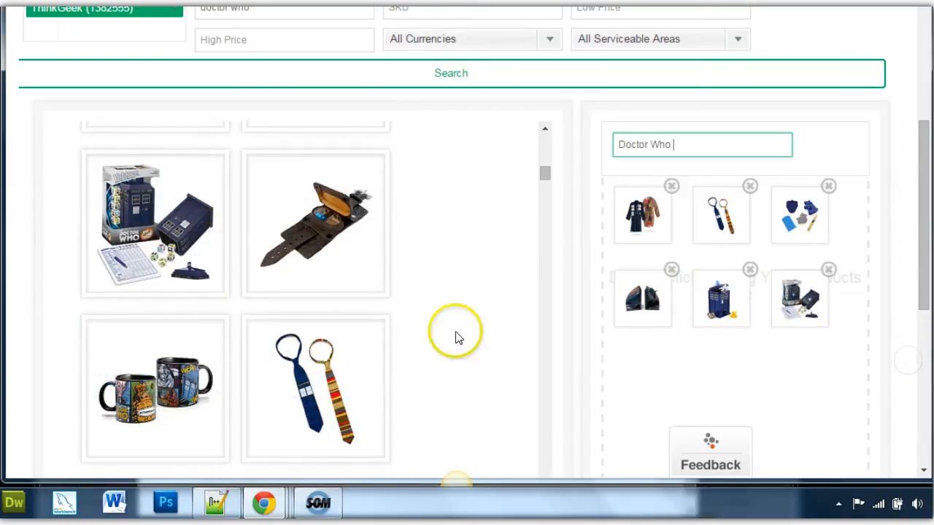
{"action": "scroll", "coordinate": [358, 343], "scroll_direction": "down", "scroll_amount": 3}
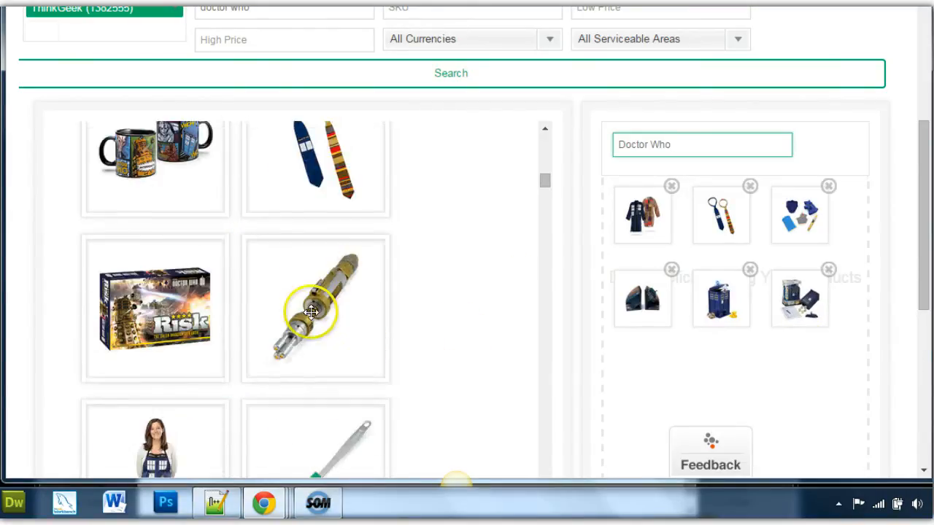
{"action": "left_click_drag", "start_coordinate": [311, 313], "coordinate": [682, 400]}
{"action": "scroll", "coordinate": [313, 250], "scroll_direction": "down", "scroll_amount": 2}
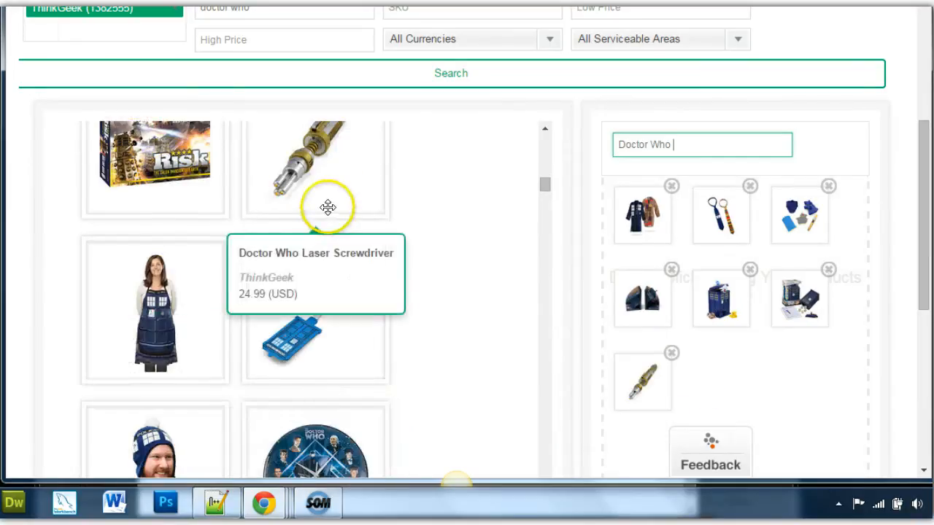
{"action": "left_click_drag", "start_coordinate": [327, 314], "coordinate": [751, 390]}
{"action": "scroll", "coordinate": [470, 315], "scroll_direction": "down", "scroll_amount": 2}
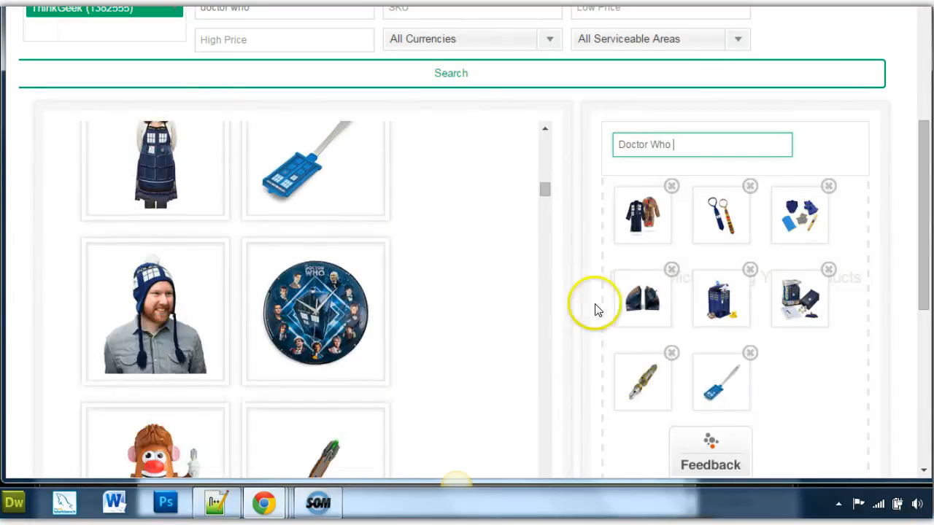
Proceed to customizing the widget and turn on automatic image rotation with a duration of 4.
{"action": "scroll", "coordinate": [865, 223], "scroll_direction": "down", "scroll_amount": 5}
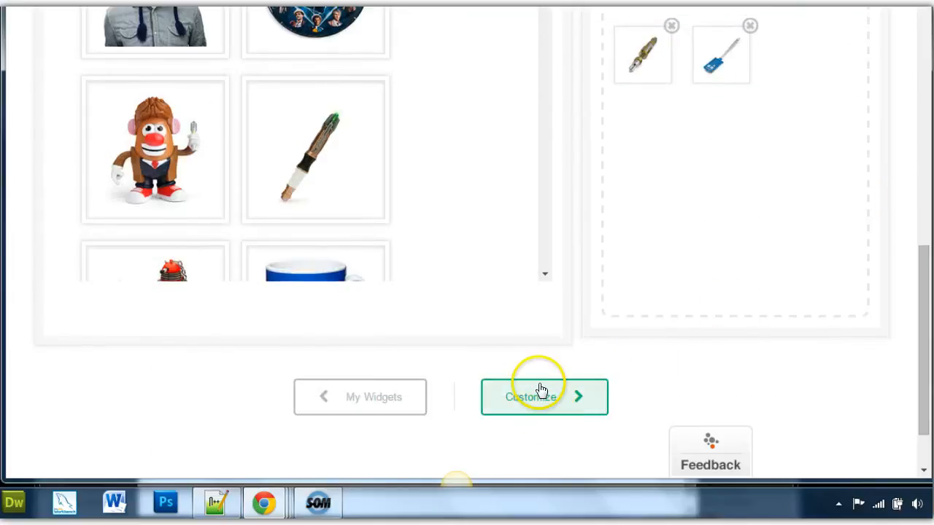
{"action": "scroll", "coordinate": [535, 398], "scroll_direction": "up", "scroll_amount": 5}
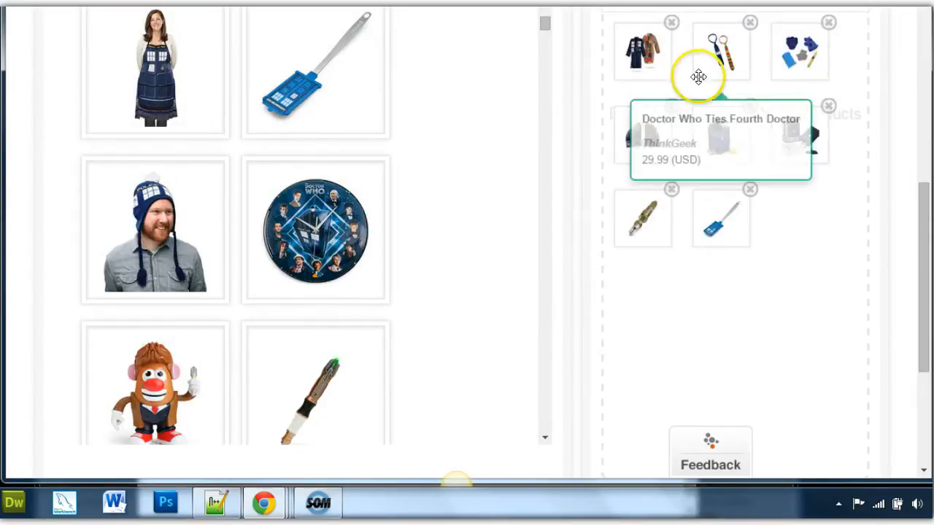
{"action": "scroll", "coordinate": [586, 343], "scroll_direction": "down", "scroll_amount": 5}
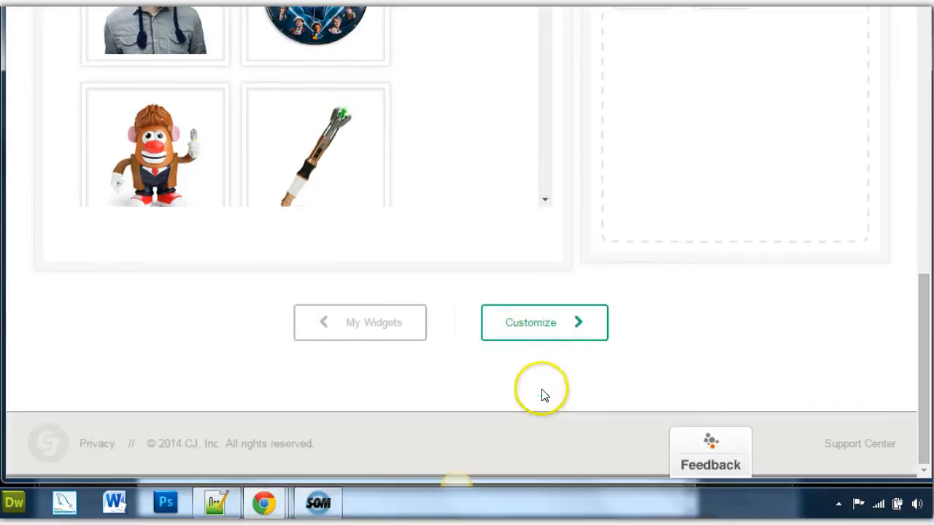
{"action": "left_click", "coordinate": [555, 321]}
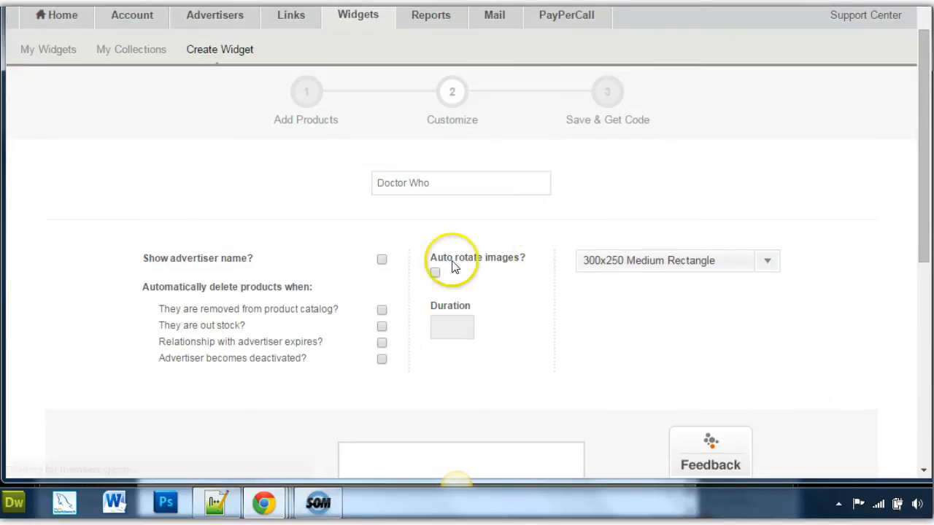
{"action": "scroll", "coordinate": [453, 278], "scroll_direction": "down", "scroll_amount": 2}
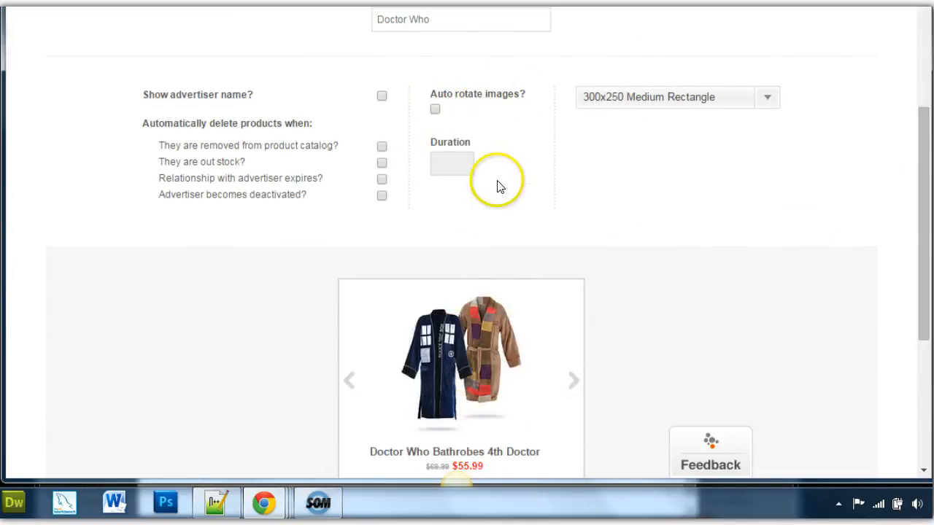
{"action": "left_click", "coordinate": [435, 111]}
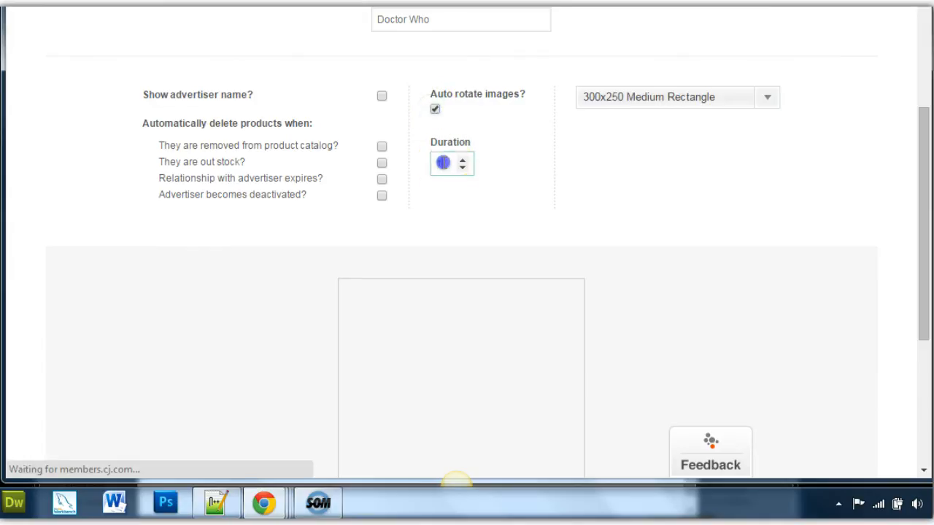
{"action": "double_click", "coordinate": [436, 163]}
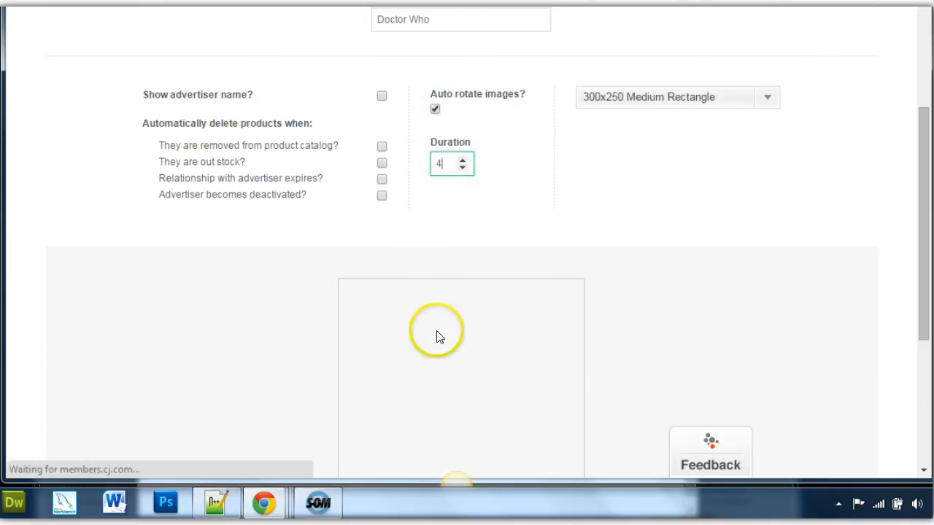
Show the advertiser name, enable all four automatic product deletion conditions and choose the 300x250 Medium Rectangle size.
{"action": "left_click", "coordinate": [381, 95]}
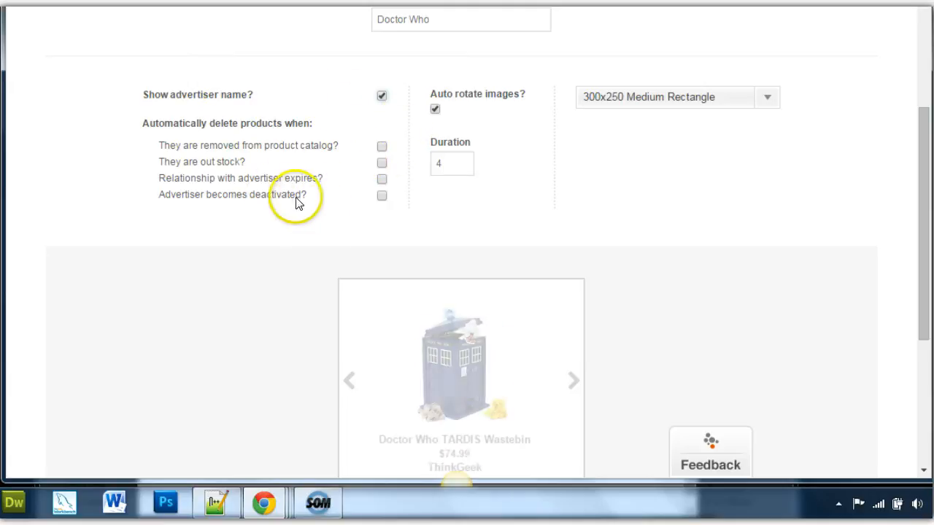
{"action": "left_click", "coordinate": [384, 194]}
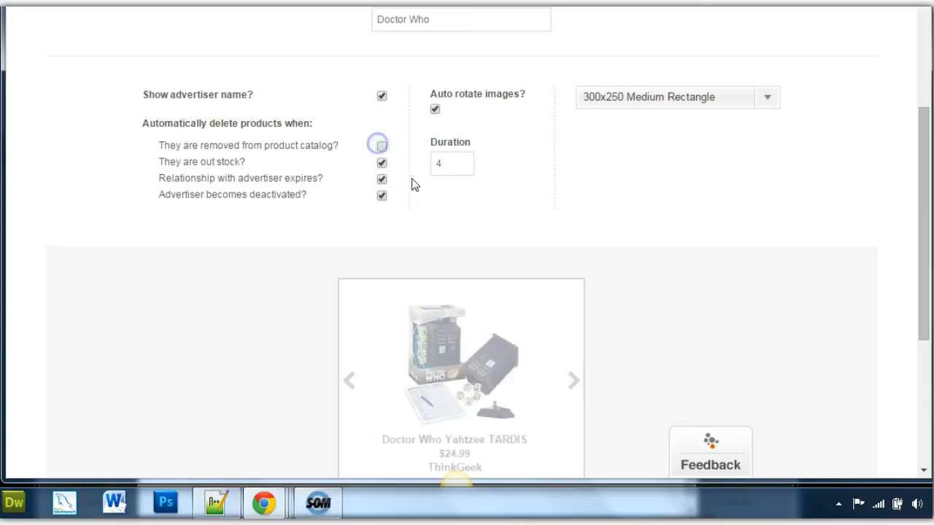
{"action": "left_click", "coordinate": [382, 146]}
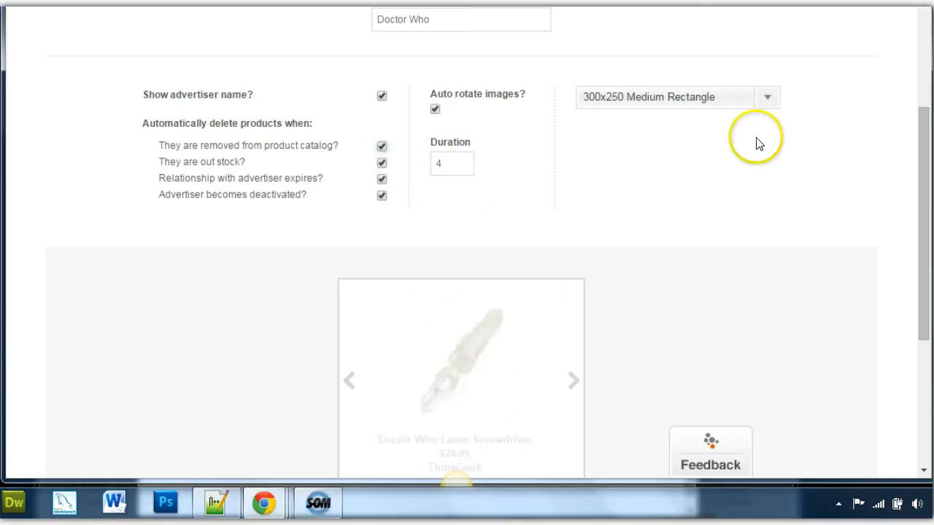
{"action": "left_click", "coordinate": [757, 97]}
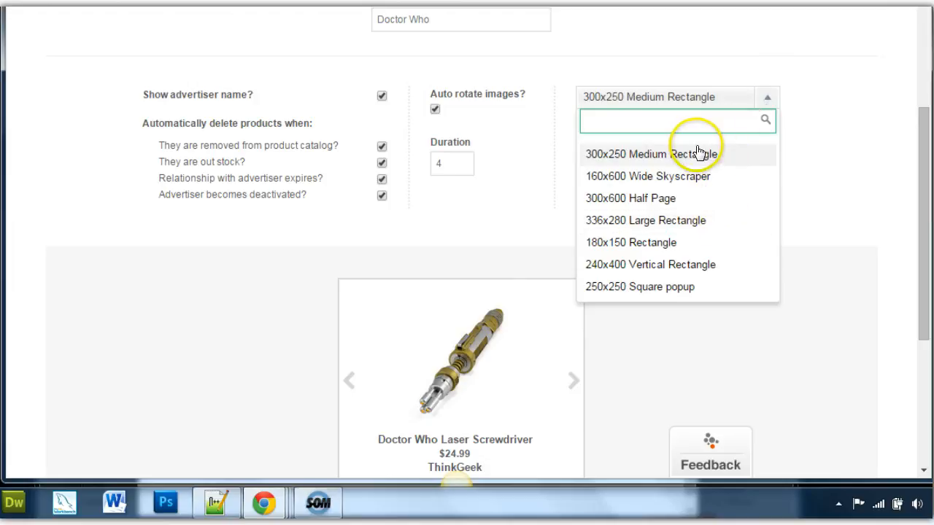
{"action": "left_click", "coordinate": [698, 153]}
Save the widget, generate its code for The Domestic Geek Blog, copy the full script and return to the widget list.
{"action": "scroll", "coordinate": [683, 183], "scroll_direction": "down", "scroll_amount": 2}
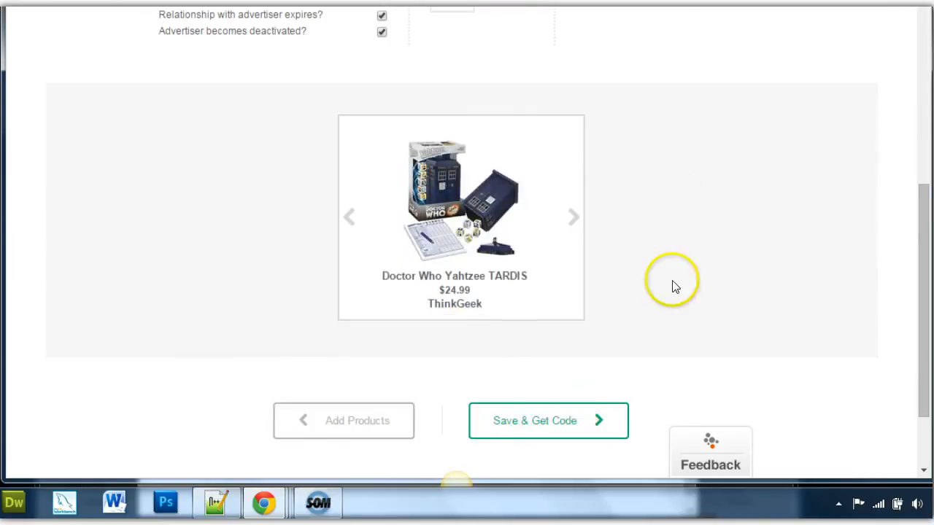
{"action": "left_click", "coordinate": [559, 423]}
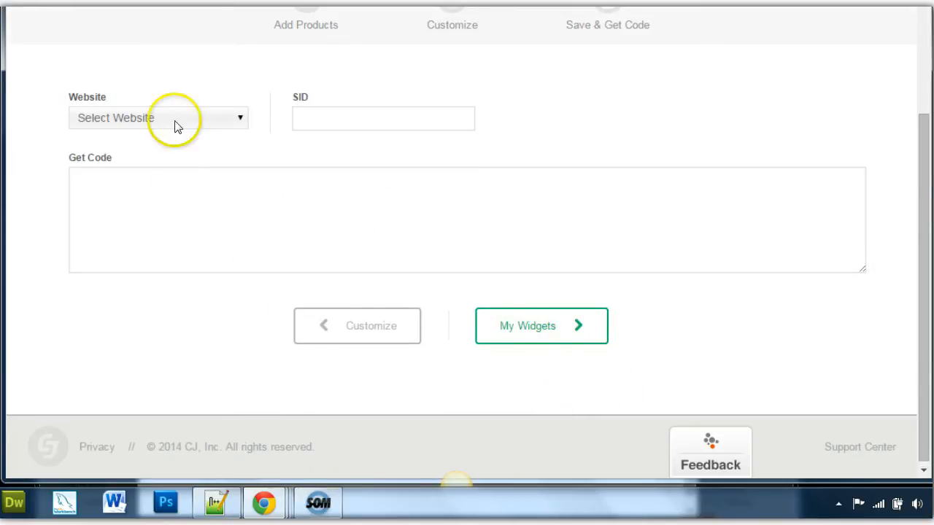
{"action": "left_click", "coordinate": [232, 118]}
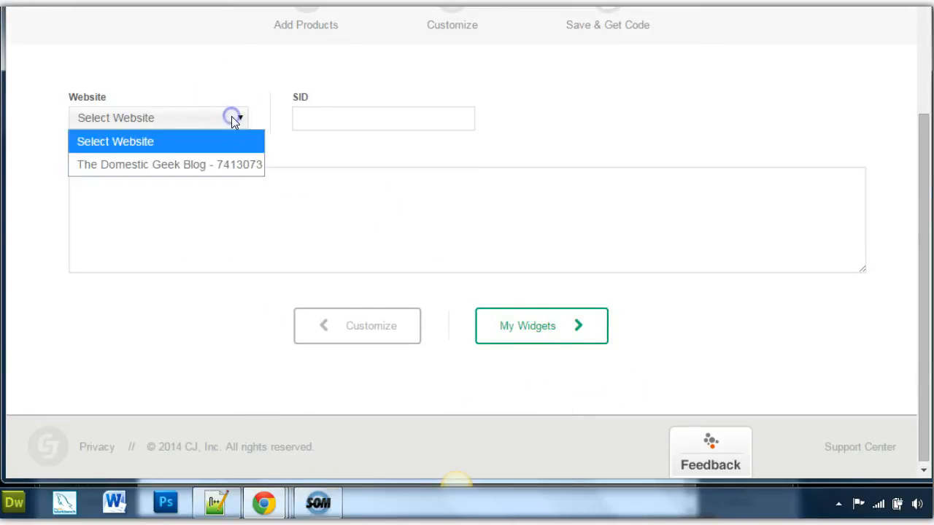
{"action": "left_click", "coordinate": [199, 163]}
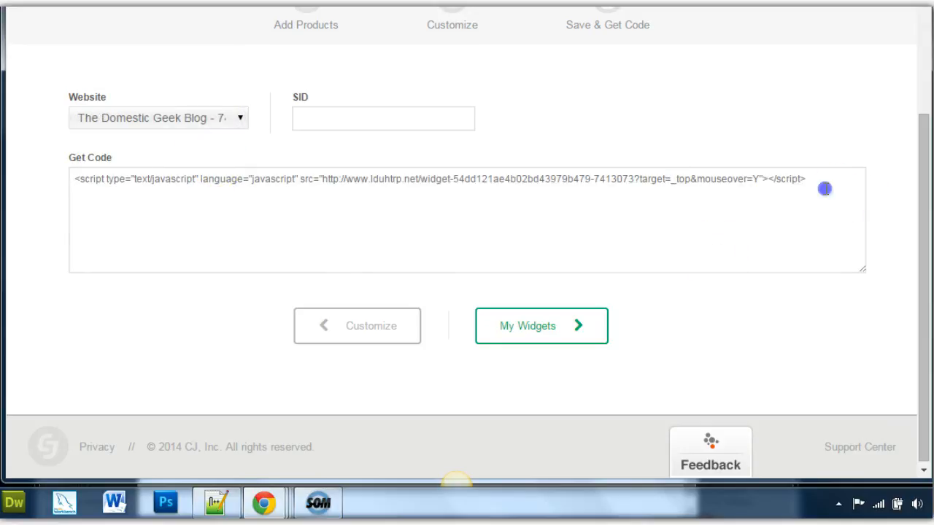
{"action": "left_click_drag", "start_coordinate": [824, 189], "coordinate": [53, 187]}
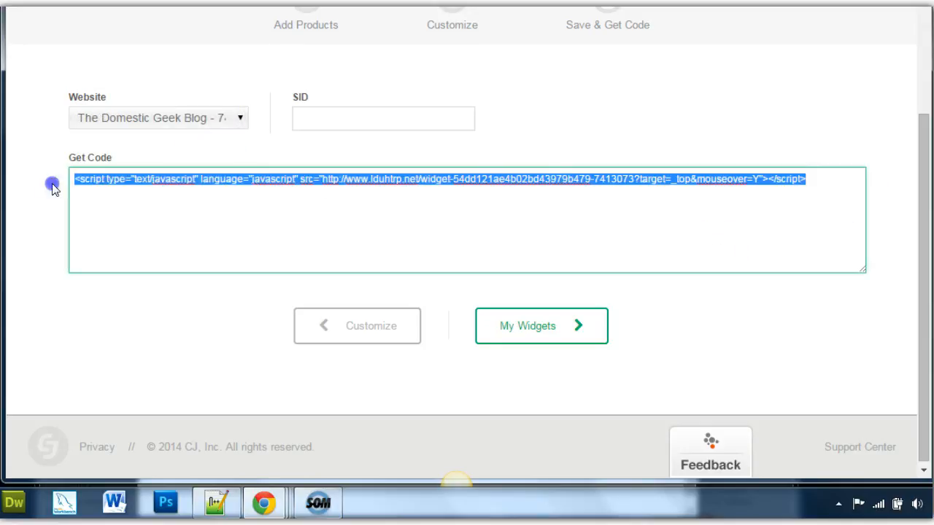
{"action": "right_click", "coordinate": [95, 190]}
{"action": "left_click", "coordinate": [121, 258]}
{"action": "left_click", "coordinate": [548, 328]}
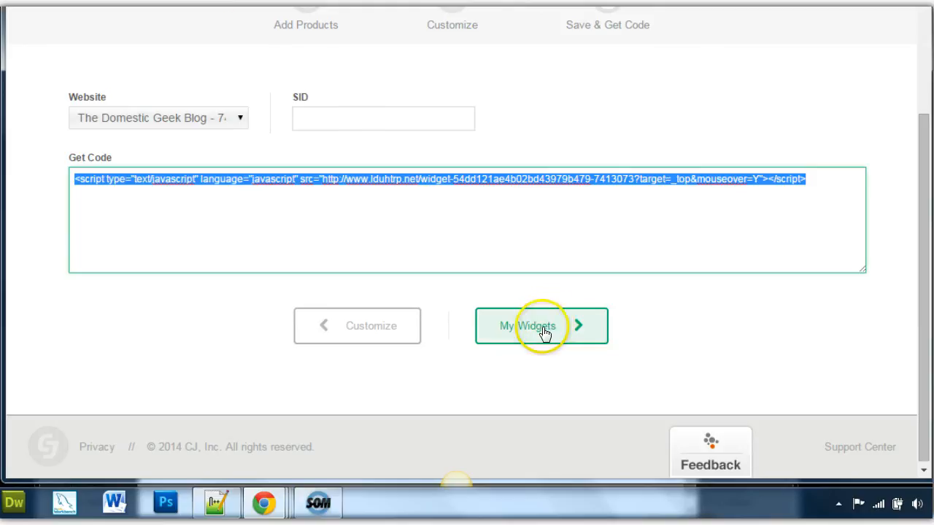
Switch to the WordPress post and paste the widget script into its HTML text below "Slideshow".
{"action": "left_click", "coordinate": [196, 3]}
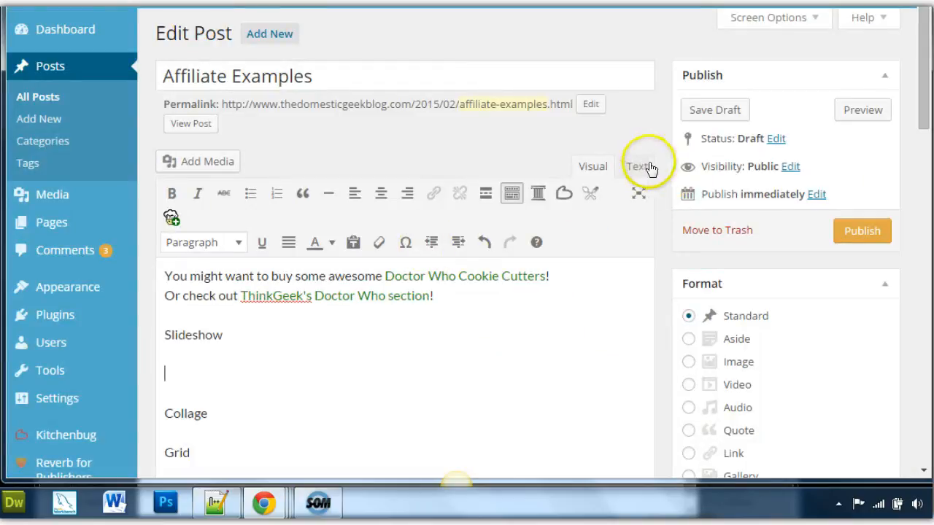
{"action": "left_click", "coordinate": [648, 168]}
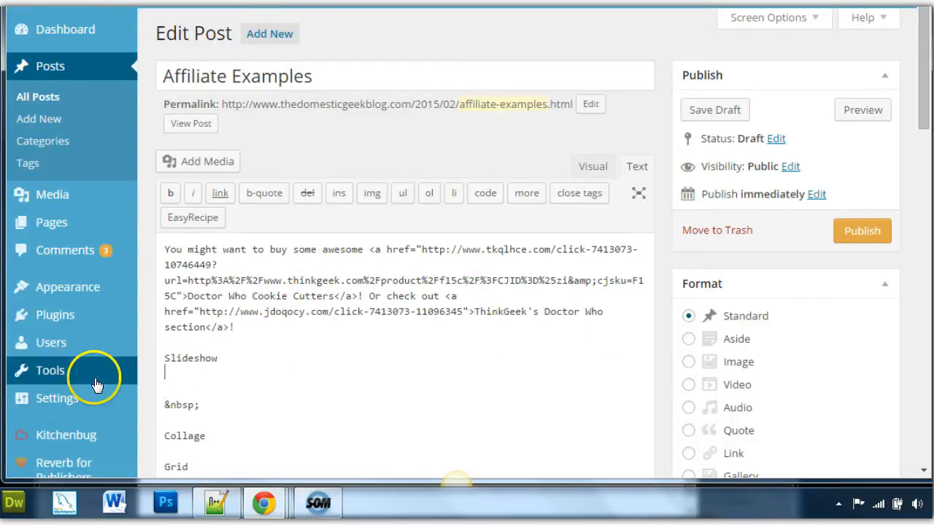
{"action": "left_click", "coordinate": [251, 396]}
{"action": "key", "text": "ctrl+v"}
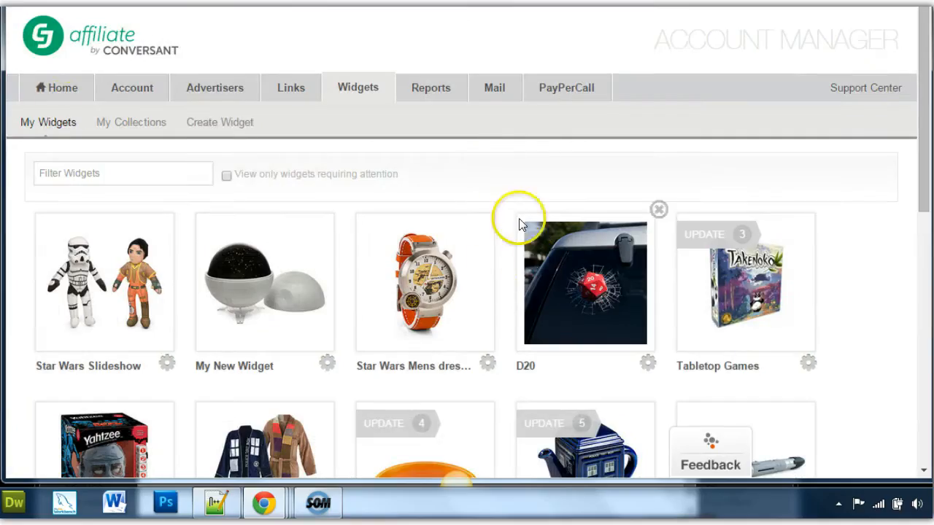
Switch back to CJ Affiliate and start creating a new grid widget.
{"action": "left_click", "coordinate": [204, 121]}
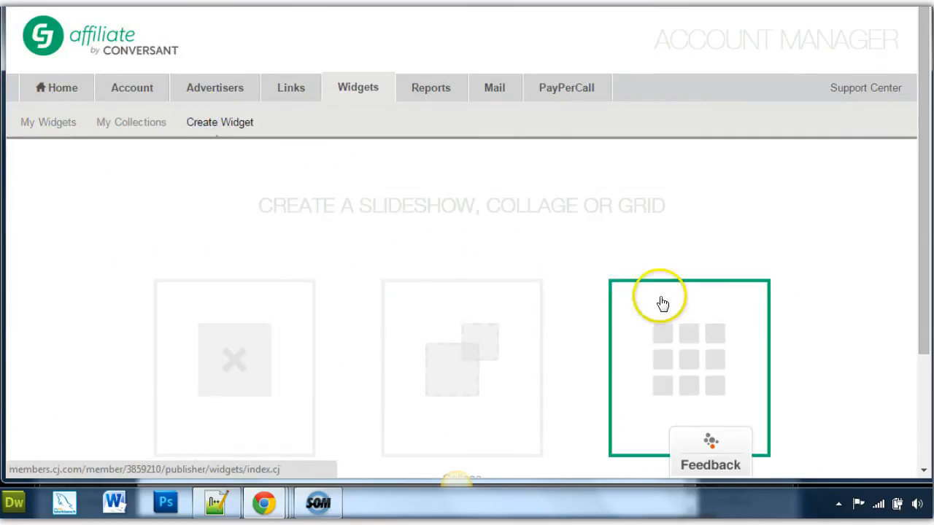
{"action": "left_click", "coordinate": [706, 357]}
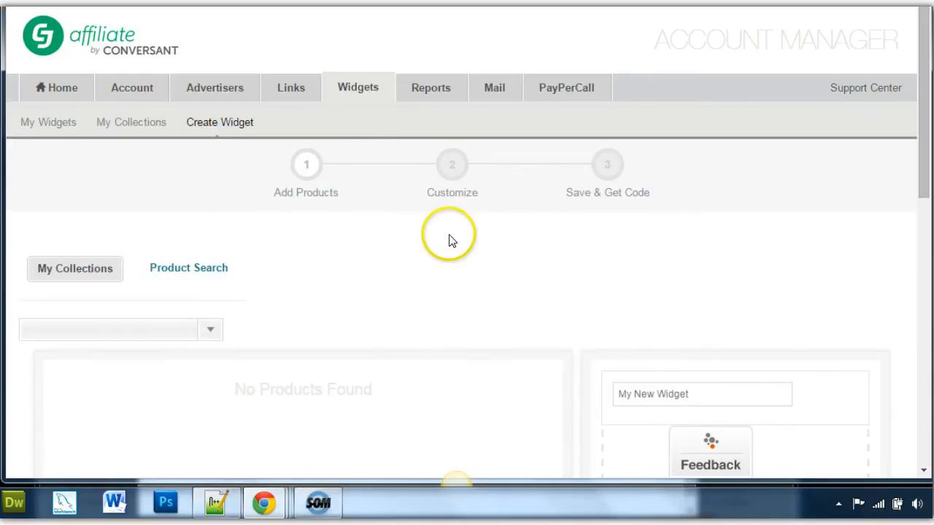
Search for ThinkGeek products with the keyword "star wars" to fill the new grid widget.
{"action": "scroll", "coordinate": [438, 262], "scroll_direction": "down", "scroll_amount": 3}
{"action": "scroll", "coordinate": [475, 278], "scroll_direction": "down", "scroll_amount": 1}
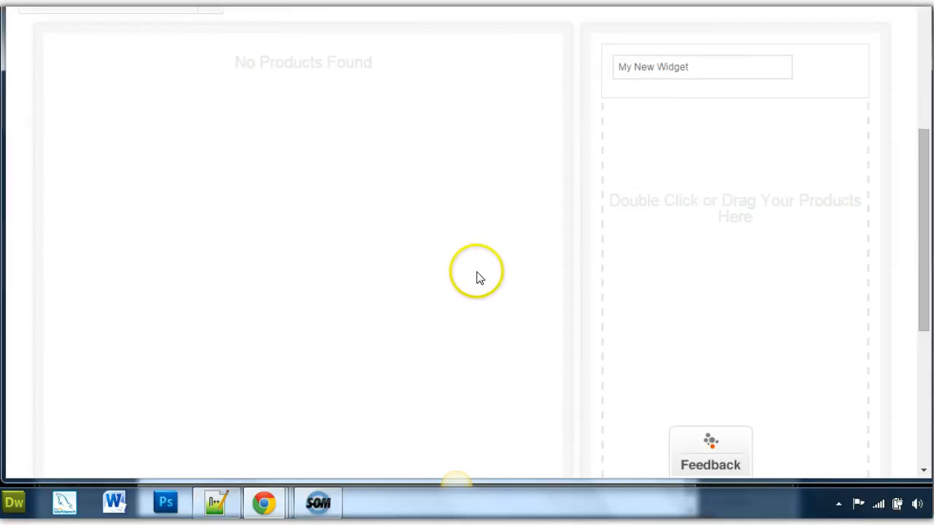
{"action": "scroll", "coordinate": [477, 277], "scroll_direction": "up", "scroll_amount": 3}
{"action": "left_click", "coordinate": [184, 106]}
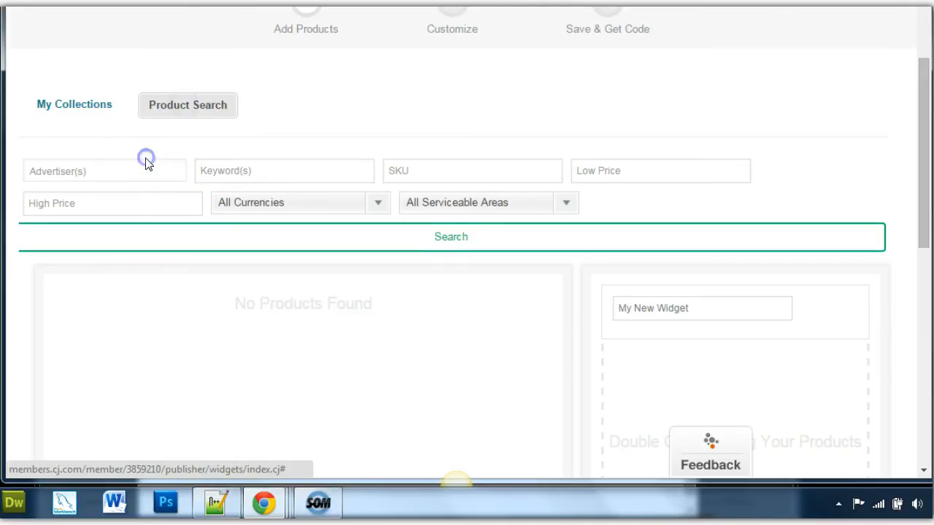
{"action": "left_click", "coordinate": [111, 167]}
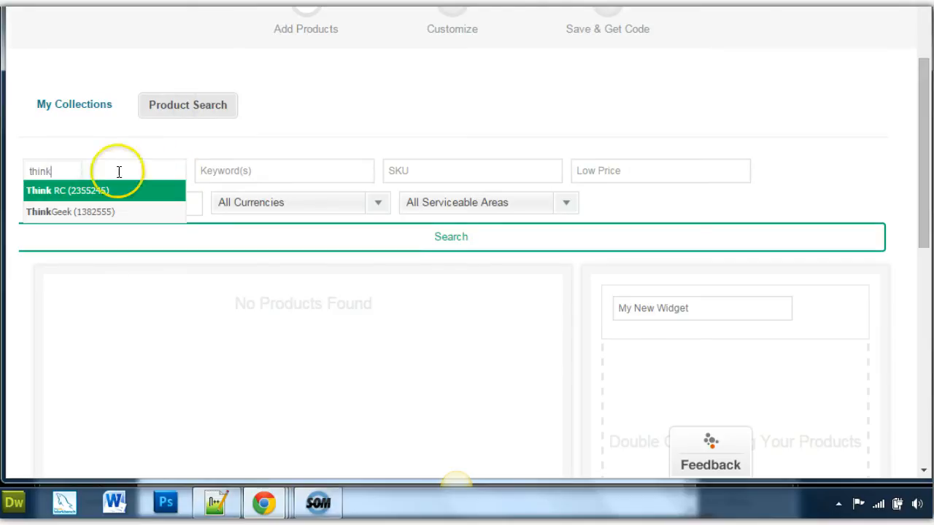
{"action": "left_click", "coordinate": [109, 210]}
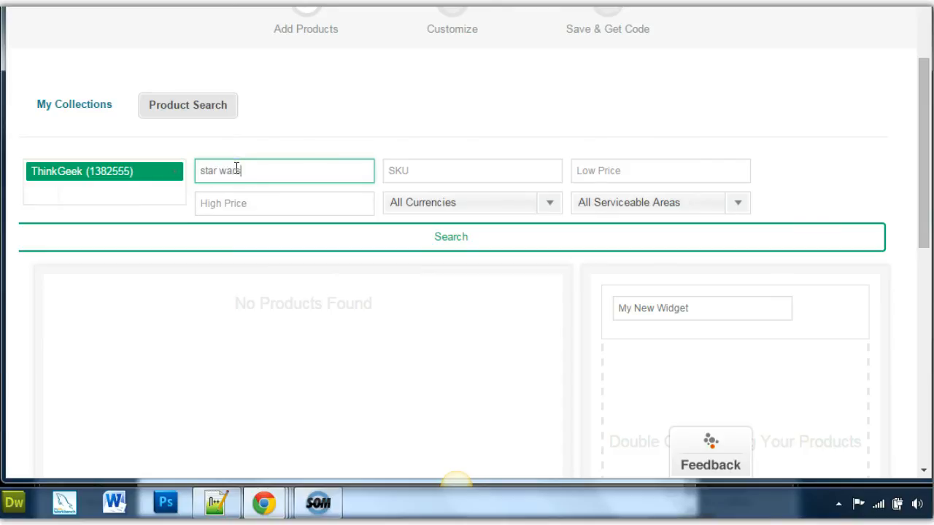
{"action": "left_click", "coordinate": [221, 242]}
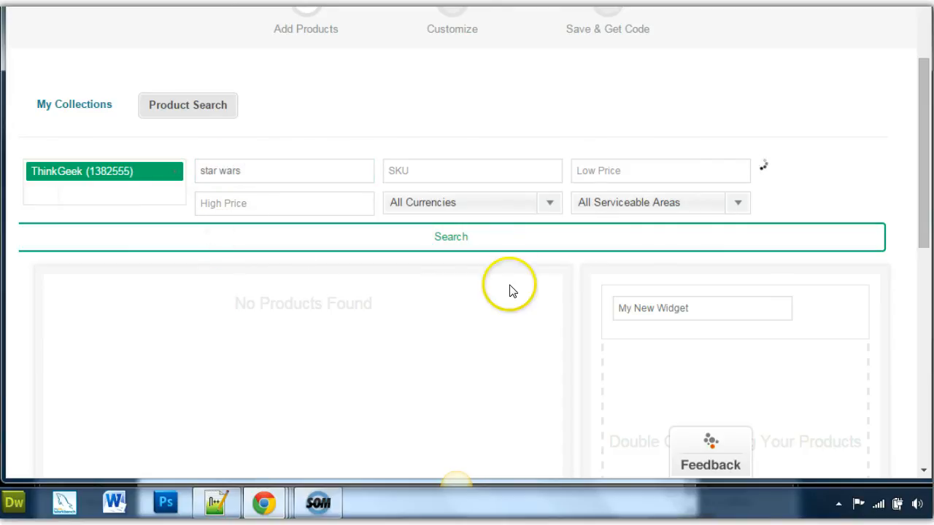
Add the Star Wars bar stools and the Death Star product to the widget and name it "Star Wars grid".
{"action": "scroll", "coordinate": [566, 260], "scroll_direction": "down", "scroll_amount": 5}
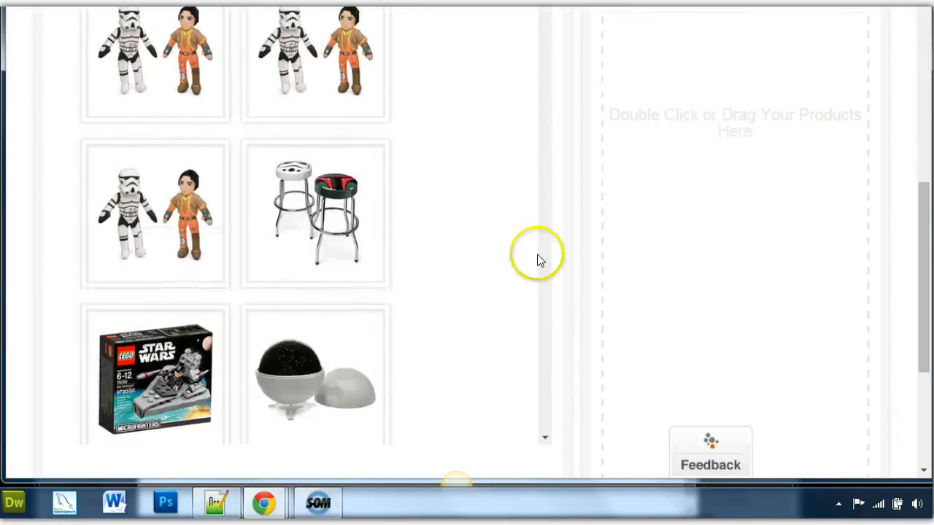
{"action": "mouse_move", "coordinate": [286, 227]}
{"action": "left_click_drag", "start_coordinate": [286, 227], "coordinate": [684, 162]}
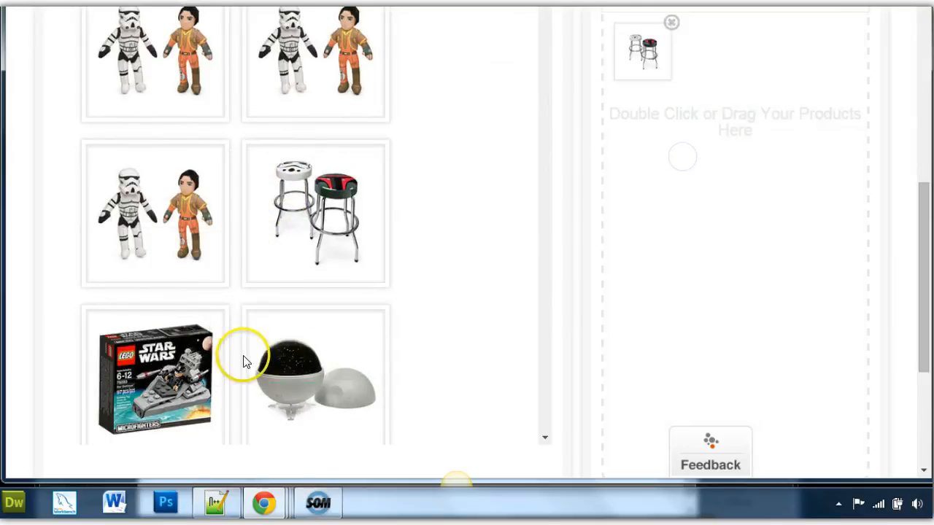
{"action": "left_click_drag", "start_coordinate": [798, 121], "coordinate": [798, 144]}
{"action": "scroll", "coordinate": [798, 144], "scroll_direction": "up", "scroll_amount": 3}
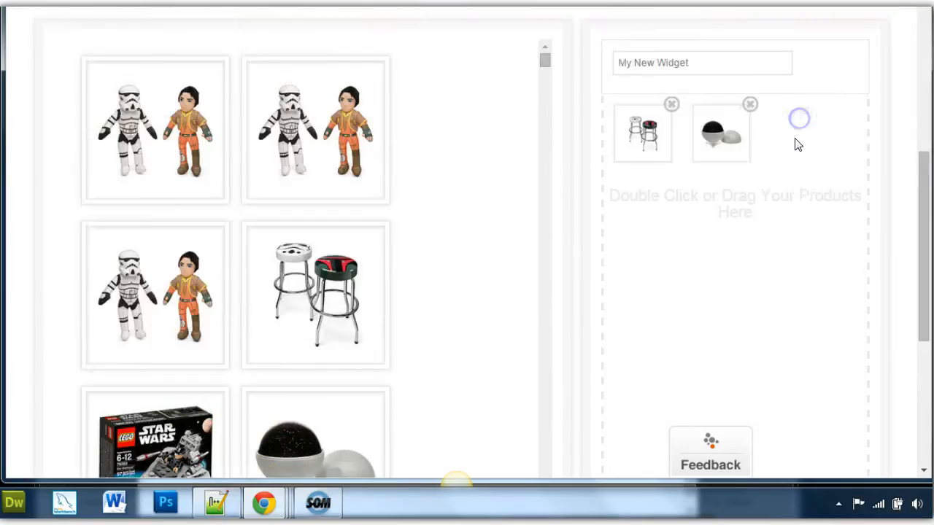
{"action": "scroll", "coordinate": [678, 181], "scroll_direction": "up", "scroll_amount": 1}
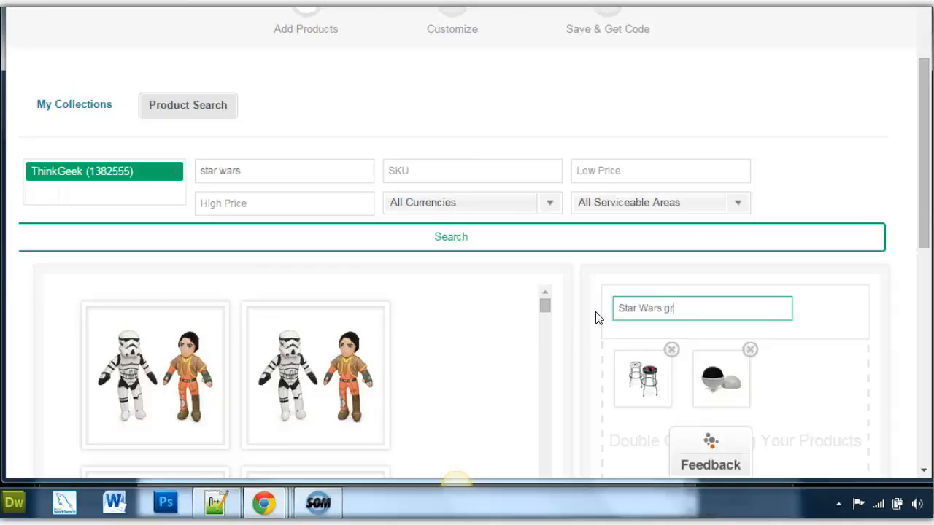
Add the Star Wars sunglasses and the gingerbread-style cookie cutters from the search results to the grid widget.
{"action": "scroll", "coordinate": [475, 359], "scroll_direction": "down", "scroll_amount": 4}
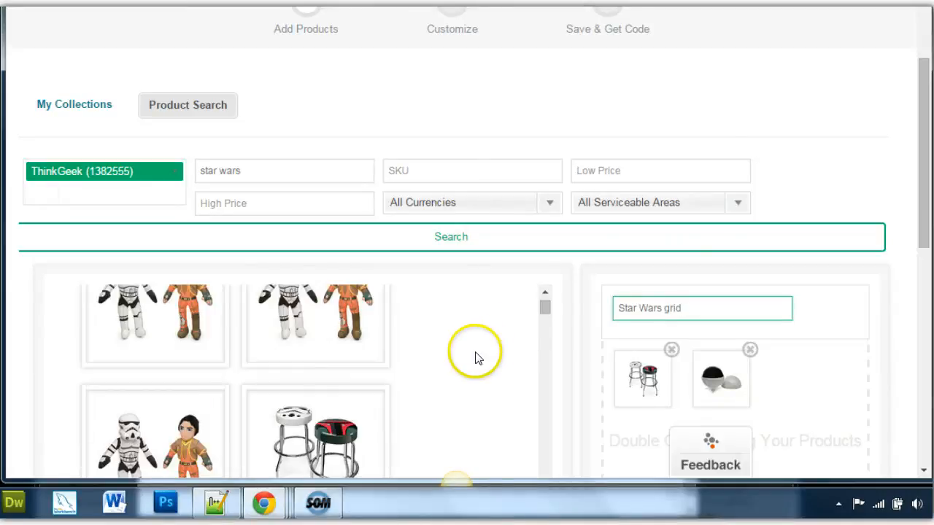
{"action": "scroll", "coordinate": [475, 359], "scroll_direction": "up", "scroll_amount": 1}
{"action": "scroll", "coordinate": [475, 359], "scroll_direction": "down", "scroll_amount": 2}
{"action": "scroll", "coordinate": [474, 359], "scroll_direction": "down", "scroll_amount": 3}
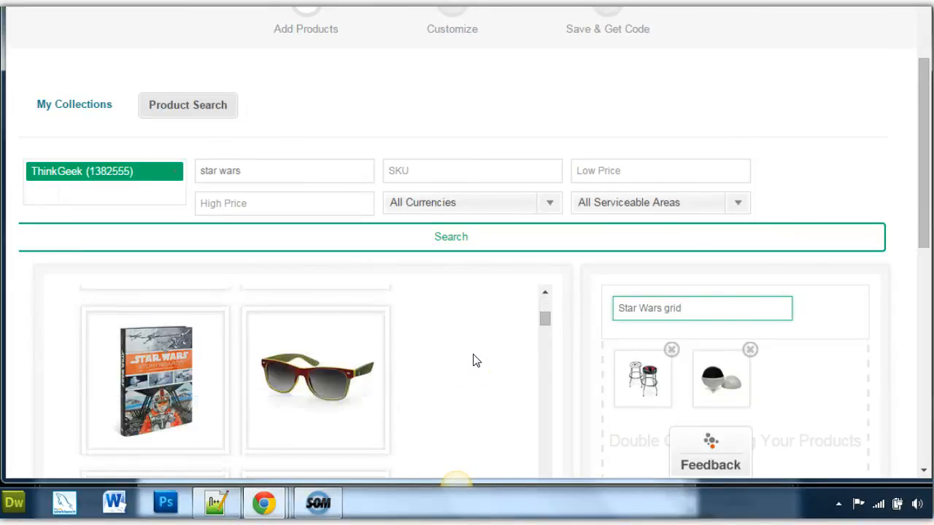
{"action": "left_click_drag", "start_coordinate": [317, 314], "coordinate": [836, 433]}
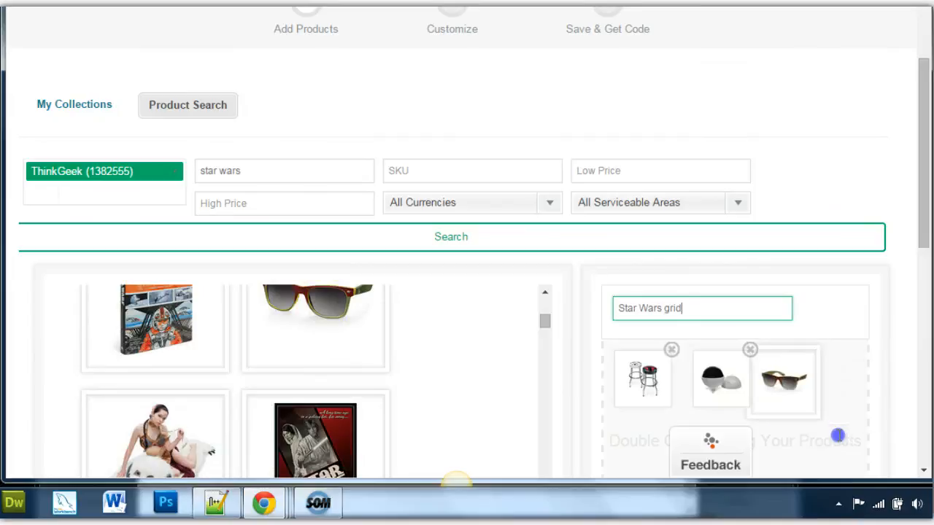
{"action": "scroll", "coordinate": [352, 418], "scroll_direction": "down", "scroll_amount": 2}
{"action": "scroll", "coordinate": [302, 402], "scroll_direction": "down", "scroll_amount": 4}
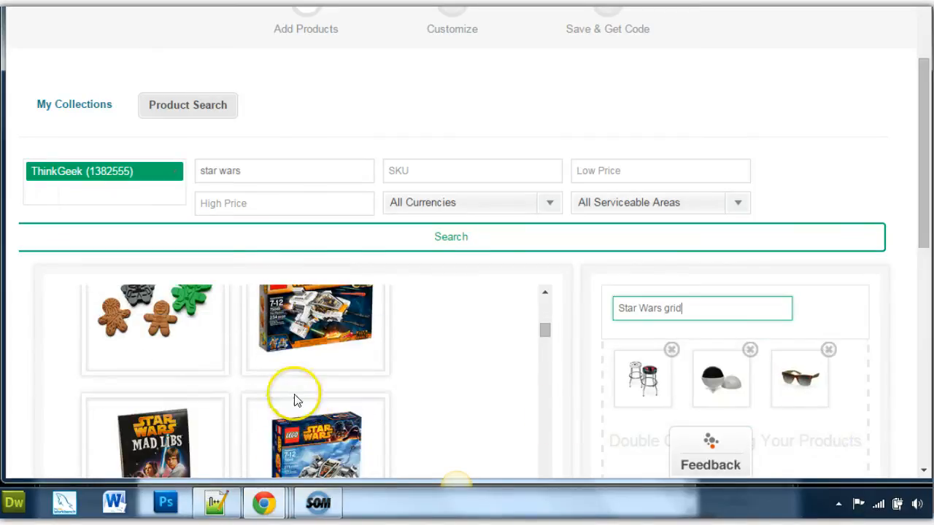
{"action": "left_click_drag", "start_coordinate": [217, 336], "coordinate": [634, 458]}
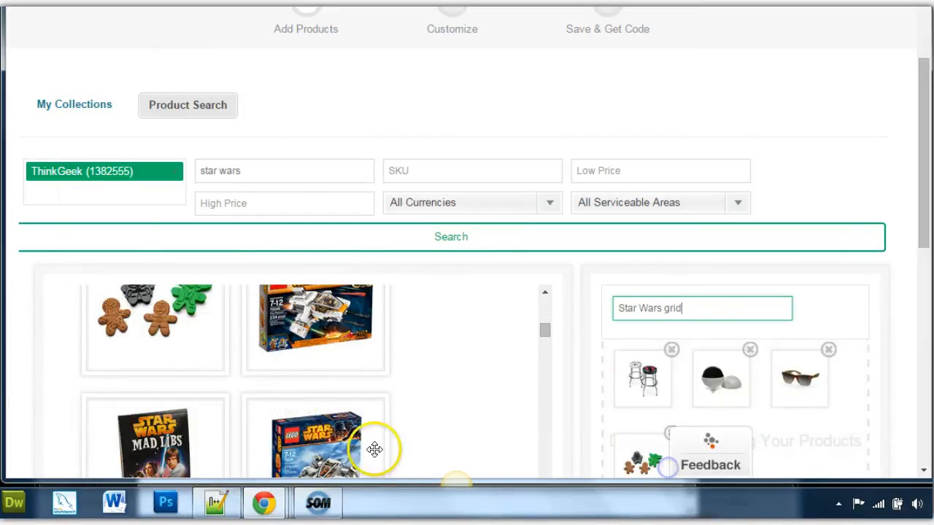
Add the Star Wars belts and the Lightsaber Candlestick from the search results to the grid widget.
{"action": "scroll", "coordinate": [375, 441], "scroll_direction": "down", "scroll_amount": 2}
{"action": "scroll", "coordinate": [397, 405], "scroll_direction": "down", "scroll_amount": 2}
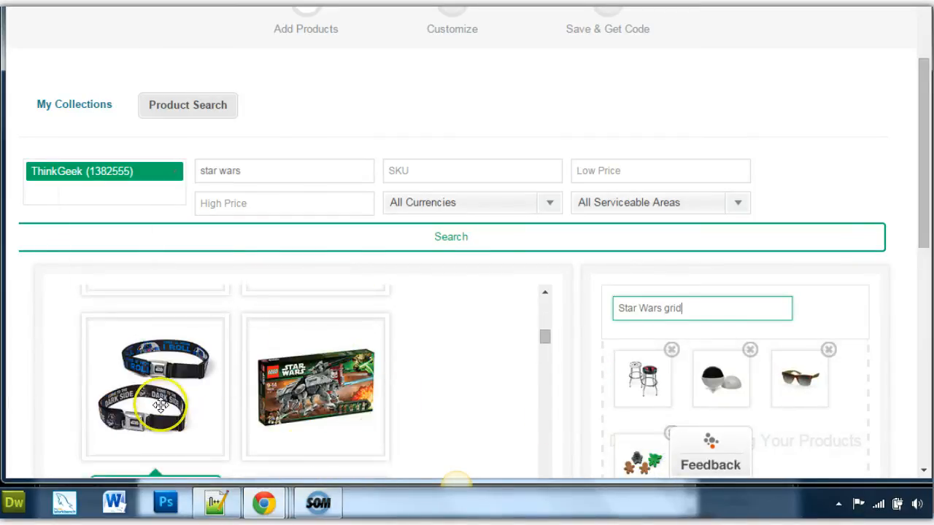
{"action": "left_click_drag", "start_coordinate": [161, 405], "coordinate": [788, 461]}
{"action": "scroll", "coordinate": [387, 418], "scroll_direction": "down", "scroll_amount": 3}
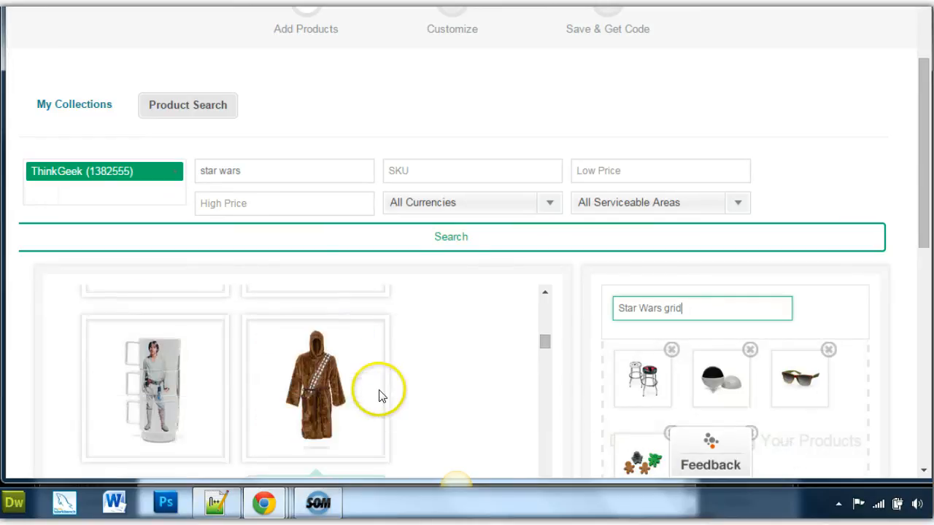
{"action": "scroll", "coordinate": [400, 376], "scroll_direction": "down", "scroll_amount": 6}
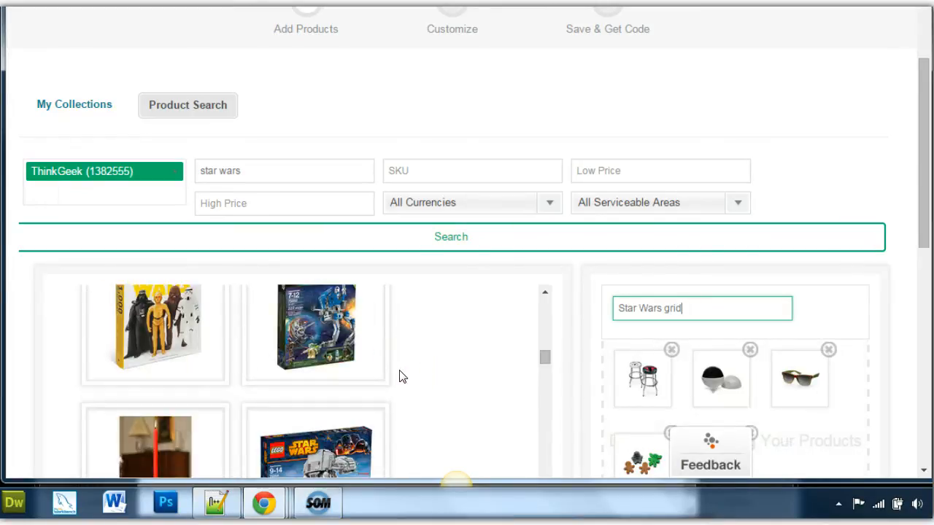
{"action": "scroll", "coordinate": [400, 377], "scroll_direction": "down", "scroll_amount": 2}
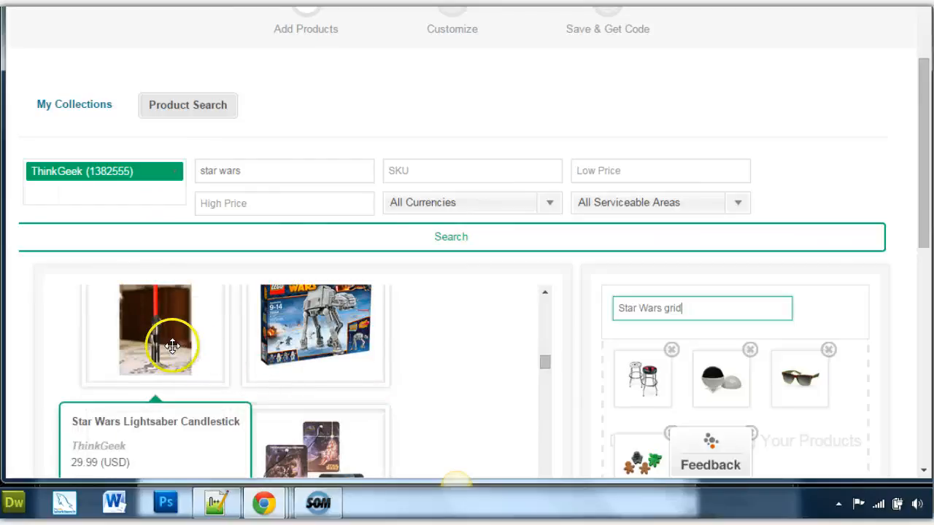
{"action": "left_click_drag", "start_coordinate": [241, 350], "coordinate": [852, 502]}
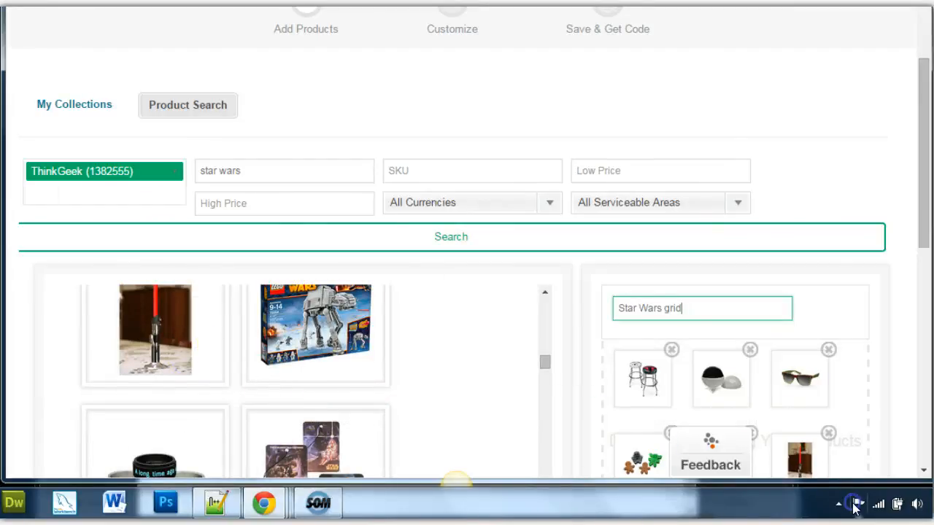
Add the Star Wars stainless steel rings, the auto coaster set and the designer watch to the grid widget.
{"action": "scroll", "coordinate": [430, 383], "scroll_direction": "down", "scroll_amount": 3}
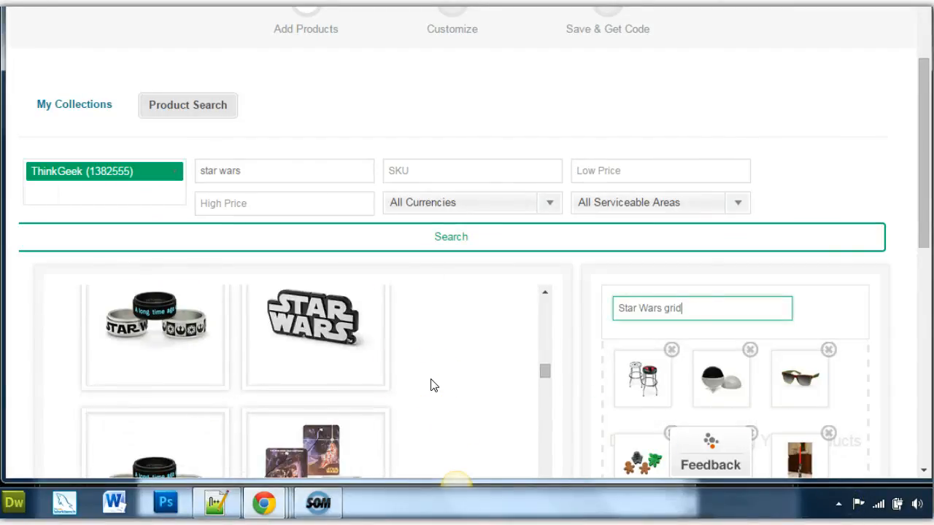
{"action": "left_click_drag", "start_coordinate": [187, 335], "coordinate": [887, 443]}
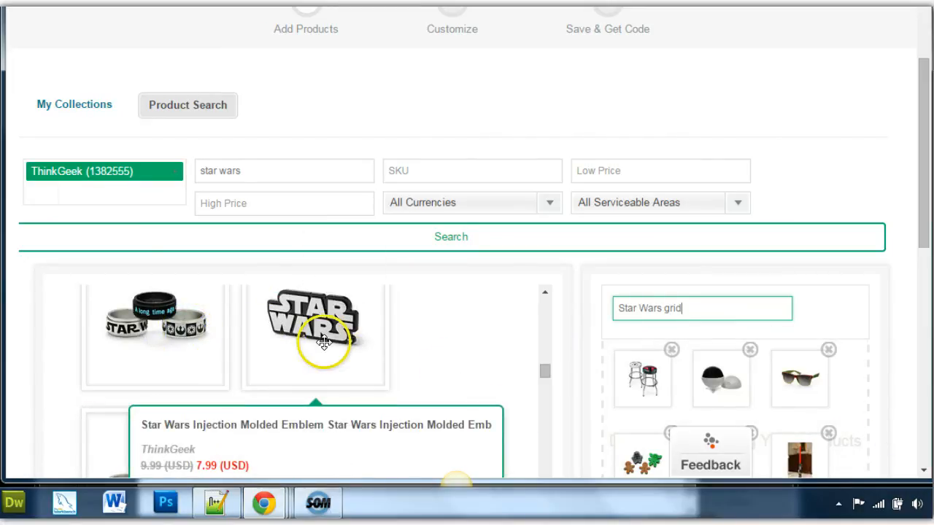
{"action": "left_click_drag", "start_coordinate": [324, 343], "coordinate": [367, 353]}
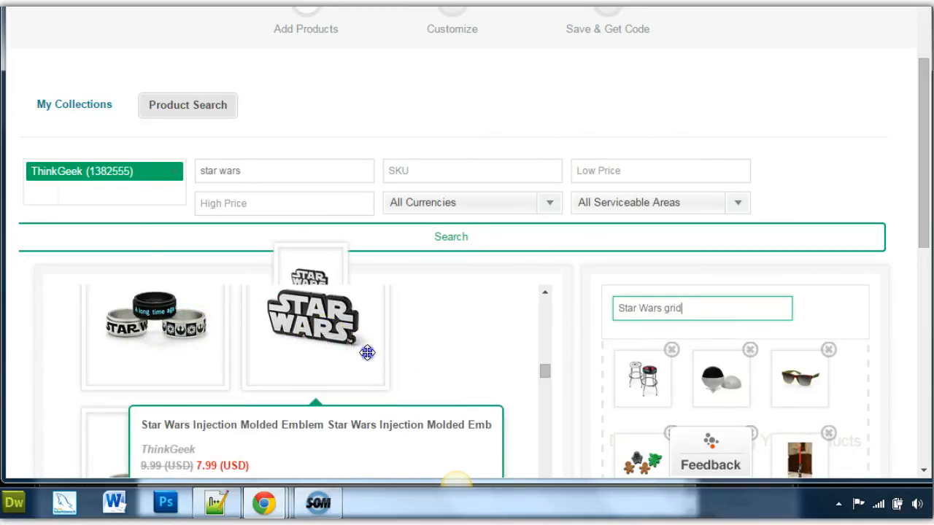
{"action": "scroll", "coordinate": [373, 350], "scroll_direction": "down", "scroll_amount": 2}
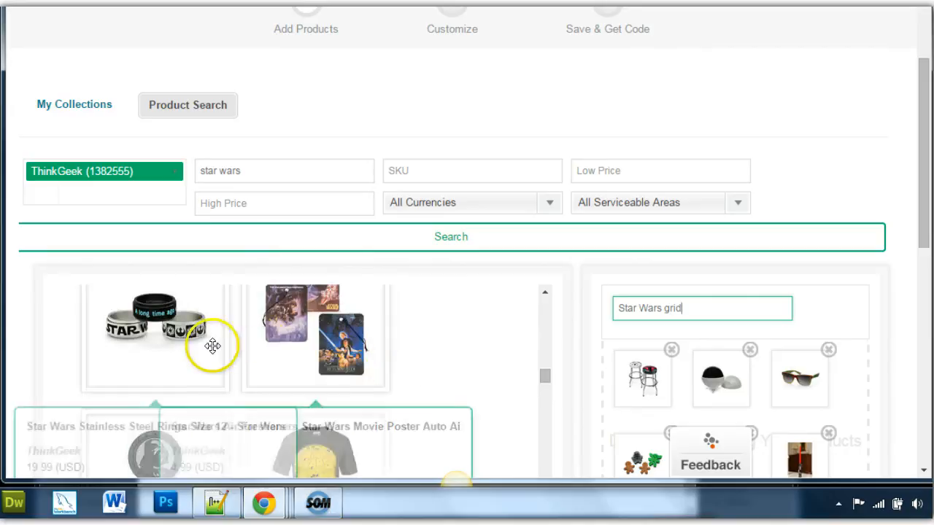
{"action": "scroll", "coordinate": [209, 347], "scroll_direction": "down", "scroll_amount": 2}
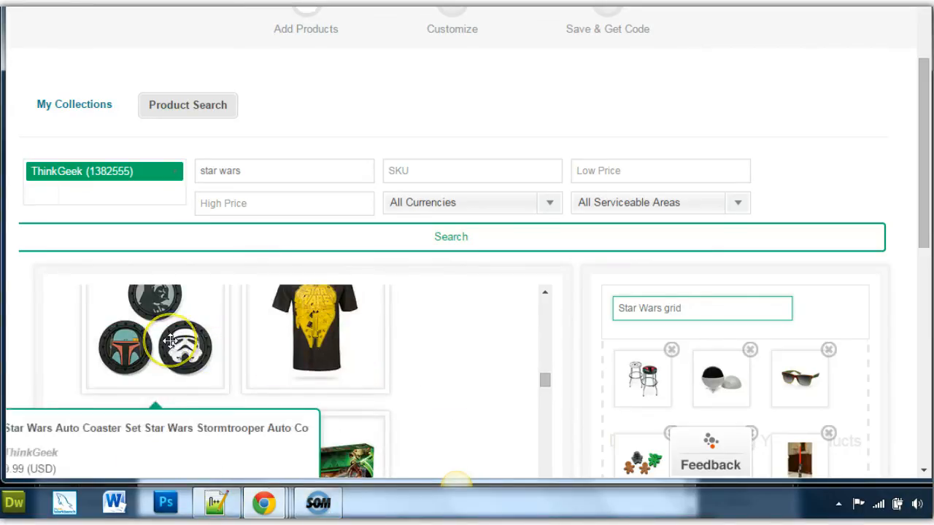
{"action": "left_click_drag", "start_coordinate": [179, 346], "coordinate": [800, 470]}
{"action": "scroll", "coordinate": [394, 421], "scroll_direction": "down", "scroll_amount": 2}
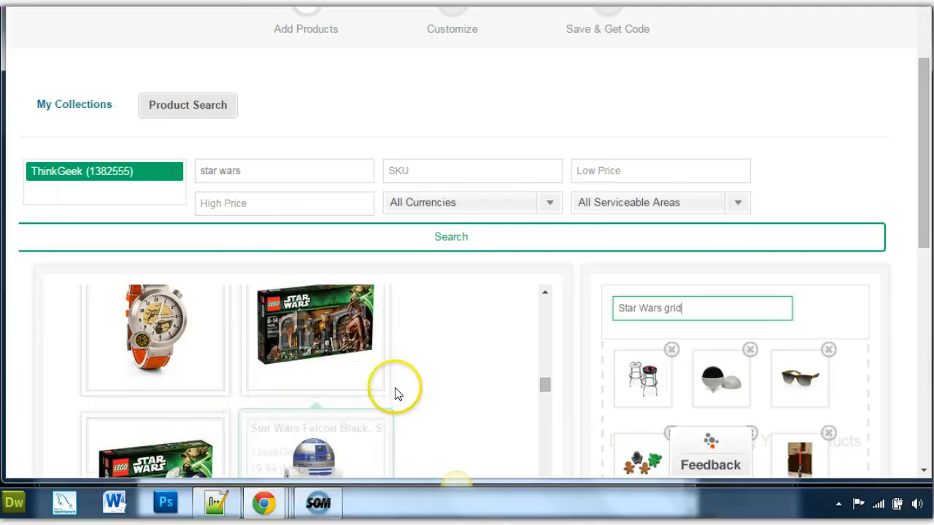
{"action": "left_click_drag", "start_coordinate": [214, 346], "coordinate": [842, 410]}
Proceed to customizing the widget and set its grid to 3 columns and 3 rows.
{"action": "scroll", "coordinate": [844, 415], "scroll_direction": "down", "scroll_amount": 2}
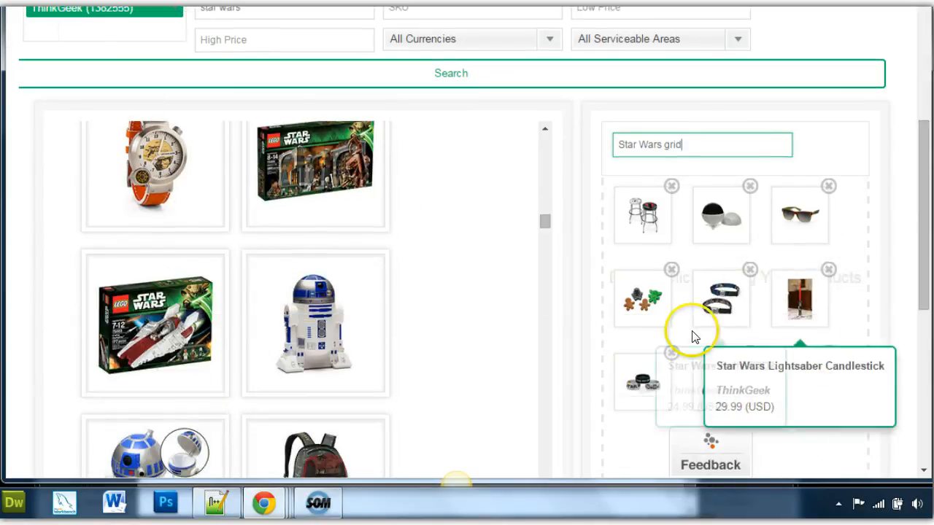
{"action": "scroll", "coordinate": [694, 334], "scroll_direction": "down", "scroll_amount": 5}
{"action": "left_click", "coordinate": [540, 327]}
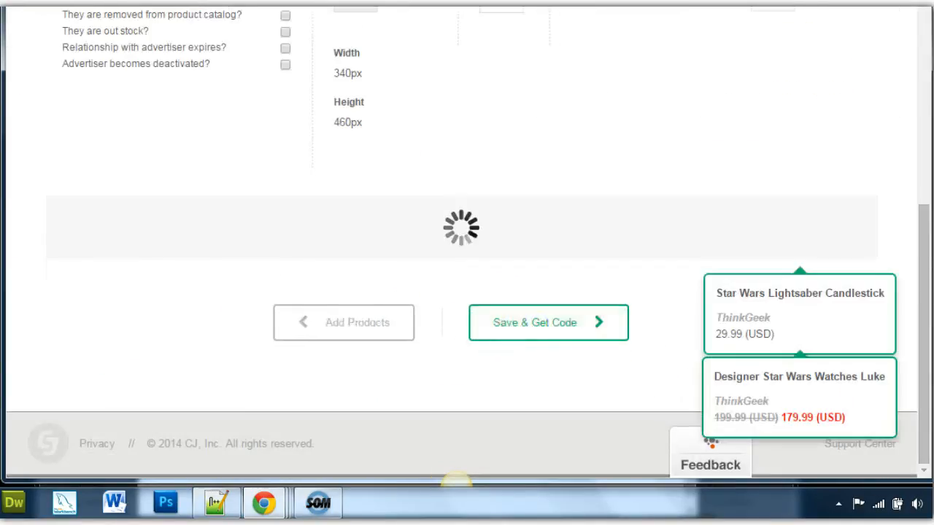
{"action": "scroll", "coordinate": [559, 306], "scroll_direction": "up", "scroll_amount": 2}
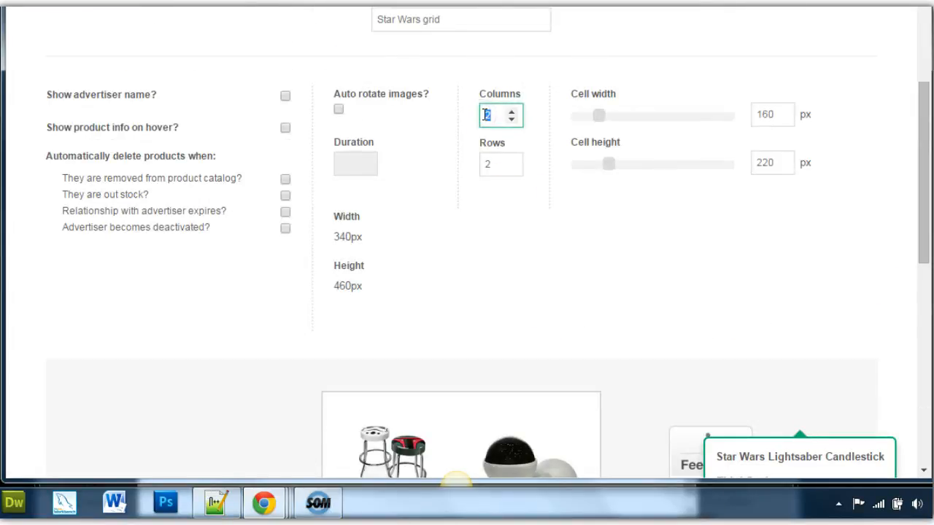
{"action": "left_click_drag", "start_coordinate": [497, 170], "coordinate": [475, 171]}
{"action": "type", "text": "3"}
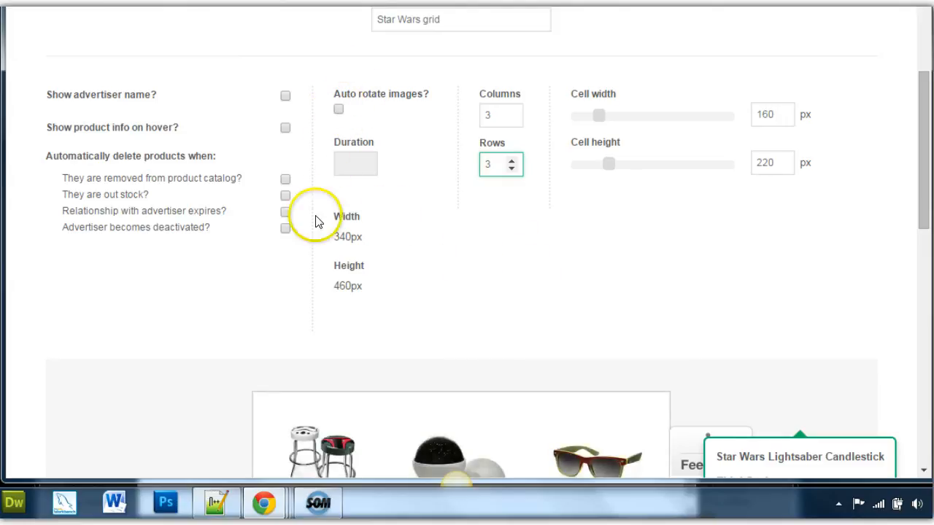
Reduce the grid's cell width slightly and check the widget preview.
{"action": "scroll", "coordinate": [467, 229], "scroll_direction": "down", "scroll_amount": 6}
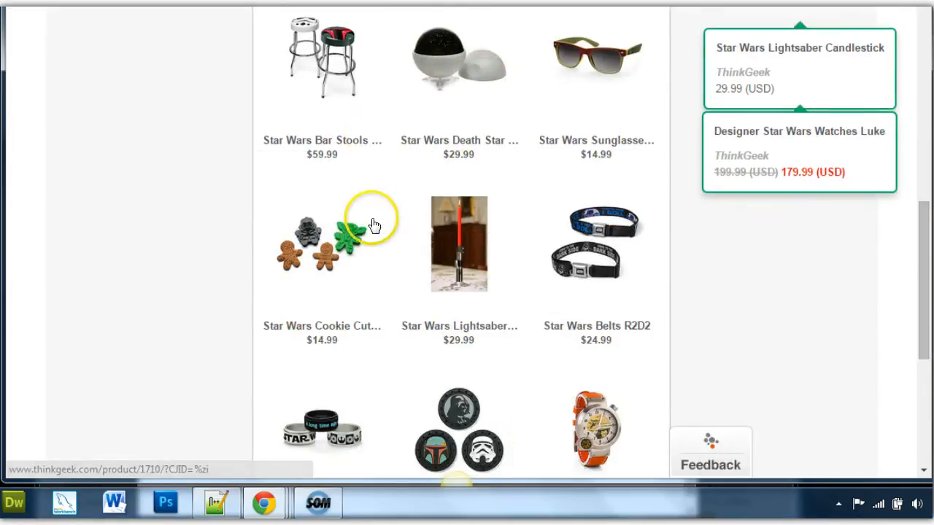
{"action": "scroll", "coordinate": [358, 396], "scroll_direction": "down", "scroll_amount": 2}
{"action": "scroll", "coordinate": [496, 323], "scroll_direction": "up", "scroll_amount": 1}
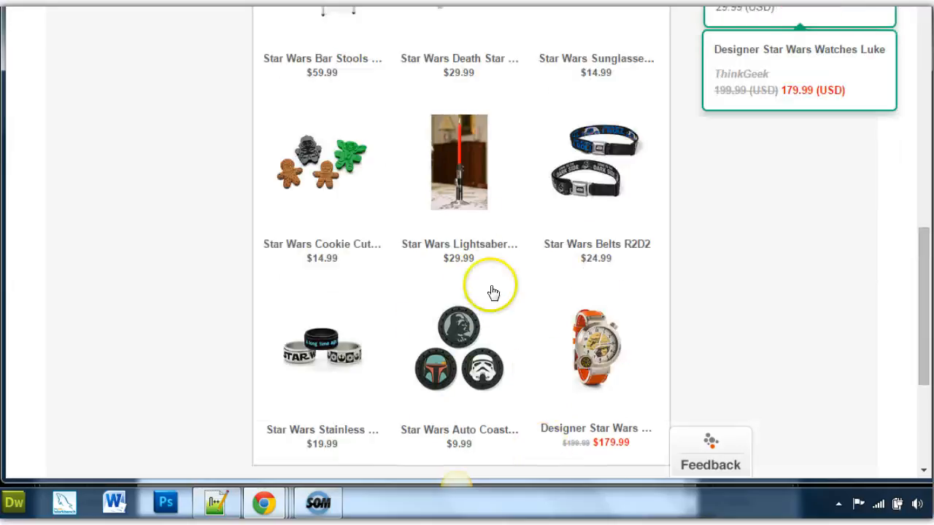
{"action": "scroll", "coordinate": [493, 292], "scroll_direction": "up", "scroll_amount": 6}
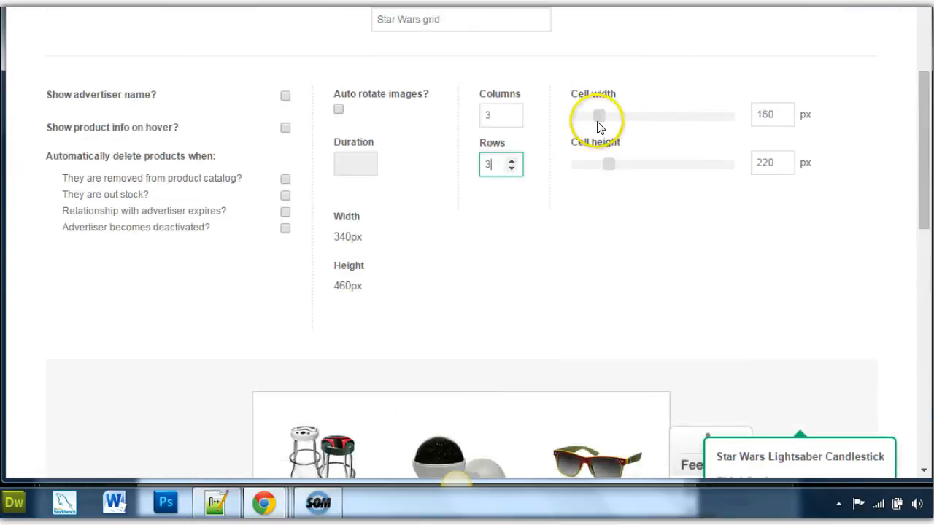
{"action": "left_click_drag", "start_coordinate": [602, 121], "coordinate": [597, 121]}
{"action": "left_click", "coordinate": [594, 179]}
{"action": "scroll", "coordinate": [593, 186], "scroll_direction": "down", "scroll_amount": 2}
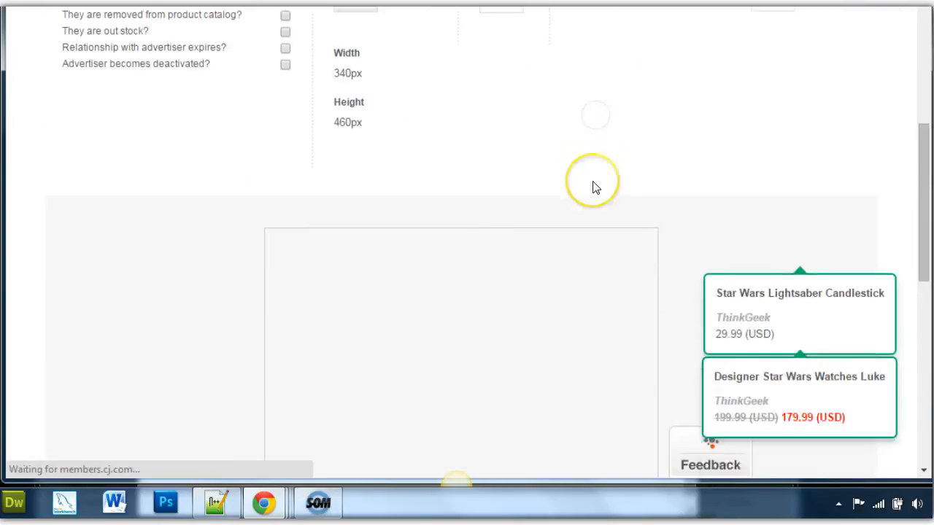
{"action": "scroll", "coordinate": [642, 176], "scroll_direction": "down", "scroll_amount": 1}
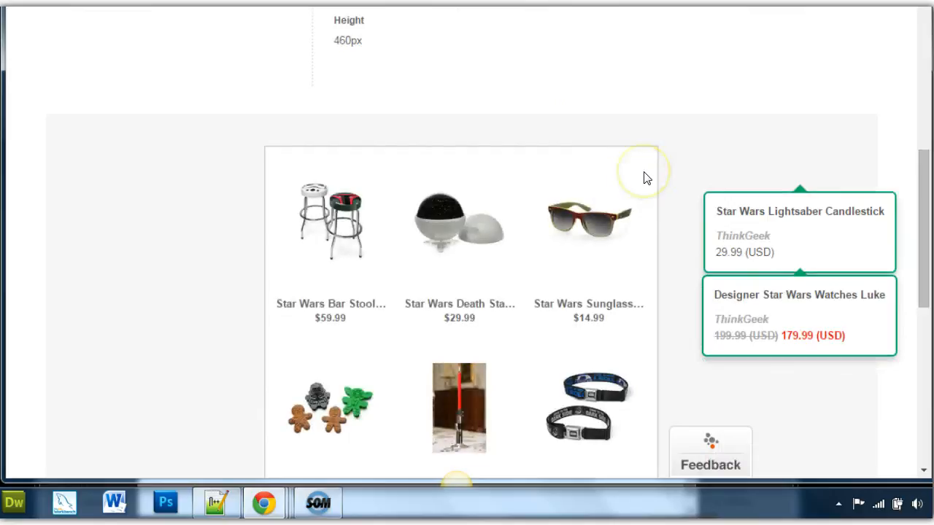
{"action": "scroll", "coordinate": [644, 175], "scroll_direction": "down", "scroll_amount": 2}
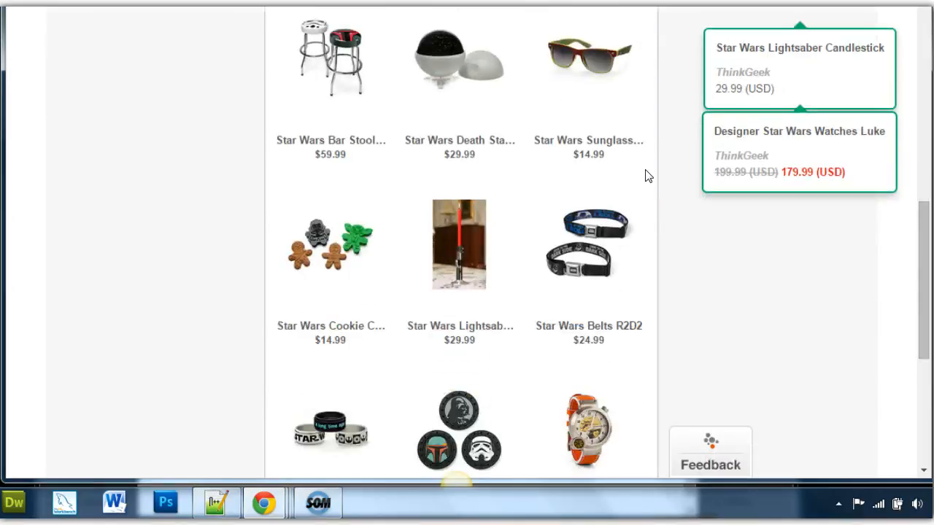
Enable the advertiser name, product info on hover, and all four automatic product deletion options for the Star Wars grid.
{"action": "scroll", "coordinate": [645, 176], "scroll_direction": "down", "scroll_amount": 1}
{"action": "scroll", "coordinate": [645, 175], "scroll_direction": "up", "scroll_amount": 7}
{"action": "left_click", "coordinate": [461, 217]}
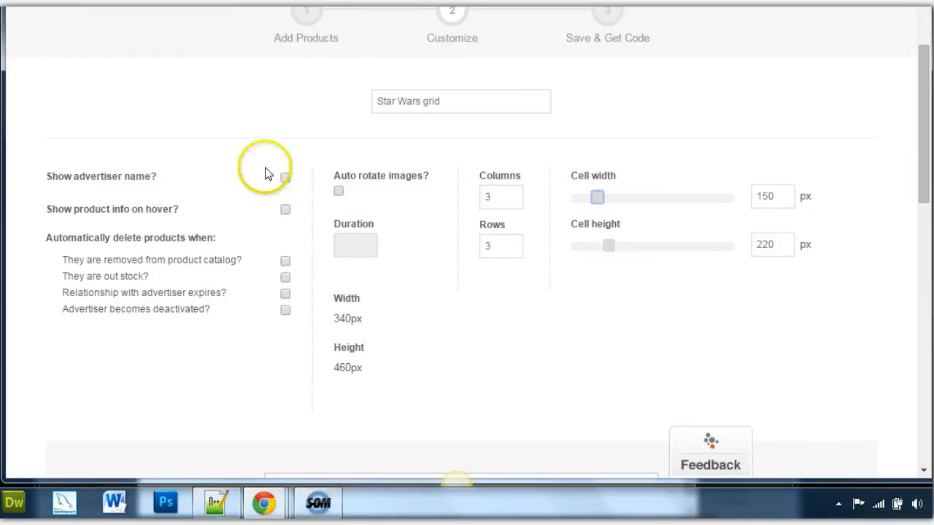
{"action": "left_click", "coordinate": [286, 209]}
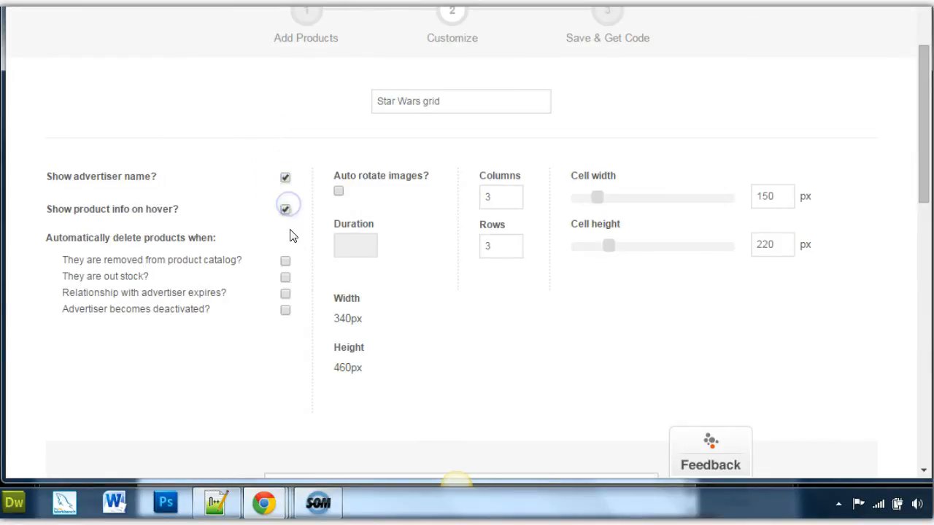
{"action": "left_click", "coordinate": [286, 279]}
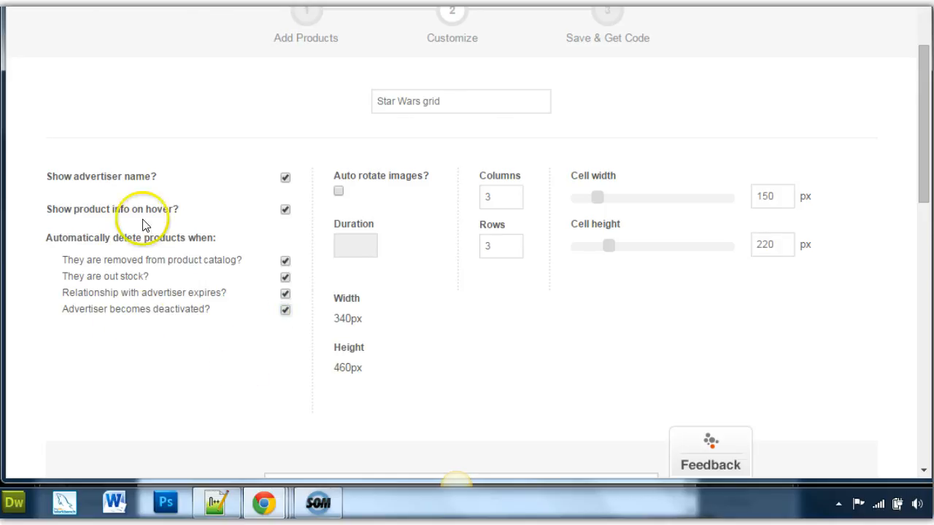
Check the product info overlay in the grid preview and save the widget to get its code.
{"action": "scroll", "coordinate": [501, 377], "scroll_direction": "down", "scroll_amount": 8}
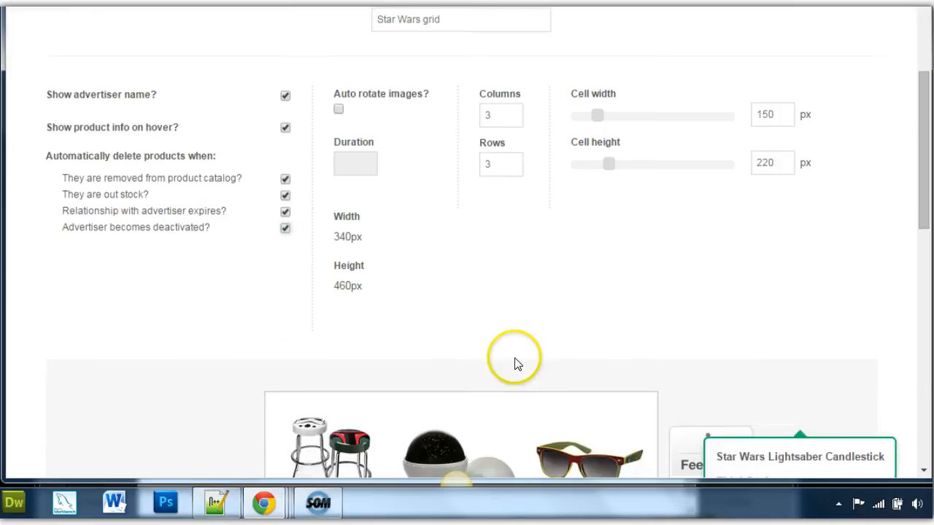
{"action": "scroll", "coordinate": [522, 348], "scroll_direction": "down", "scroll_amount": 2}
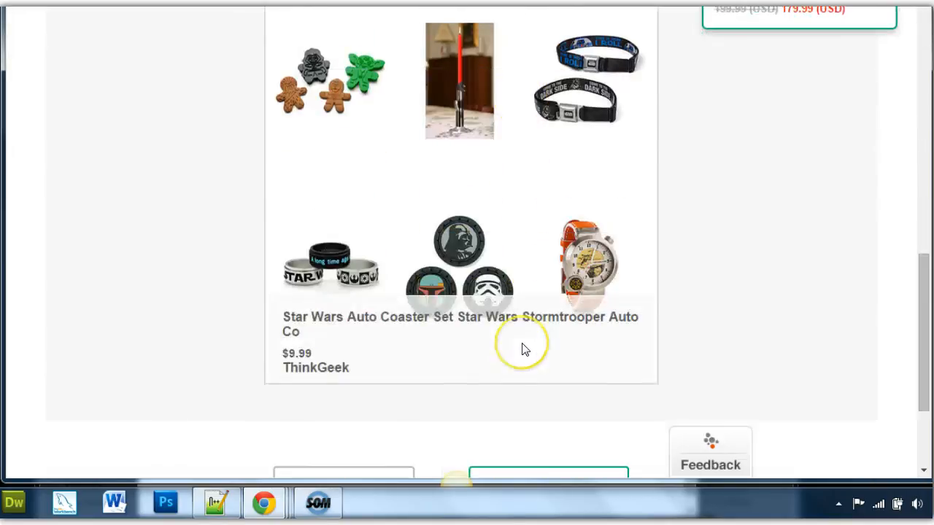
{"action": "scroll", "coordinate": [569, 341], "scroll_direction": "up", "scroll_amount": 1}
{"action": "scroll", "coordinate": [569, 341], "scroll_direction": "up", "scroll_amount": 1}
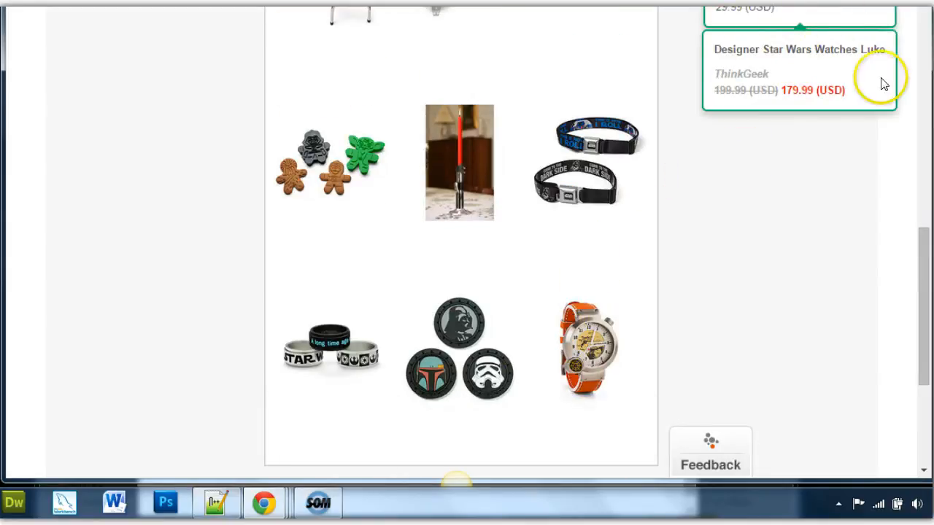
{"action": "scroll", "coordinate": [727, 278], "scroll_direction": "down", "scroll_amount": 2}
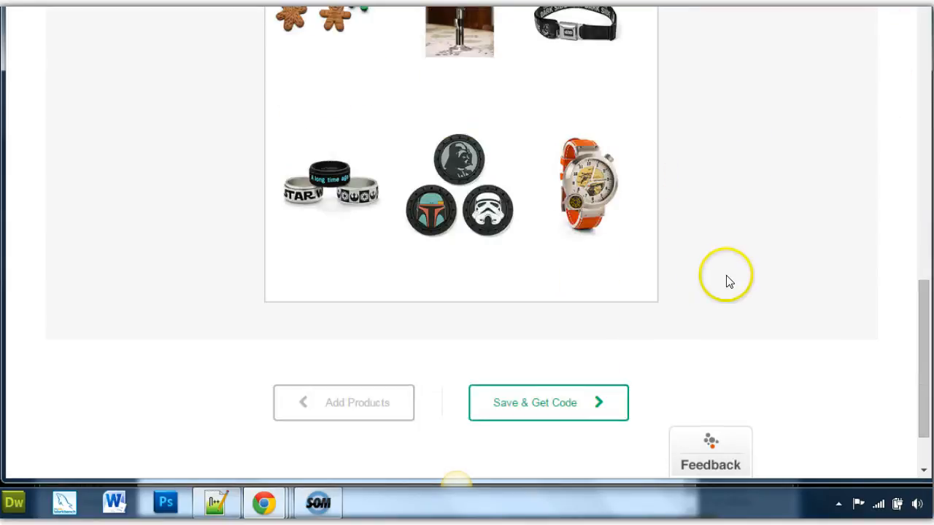
{"action": "left_click", "coordinate": [546, 405]}
{"action": "scroll", "coordinate": [475, 210], "scroll_direction": "up", "scroll_amount": 1}
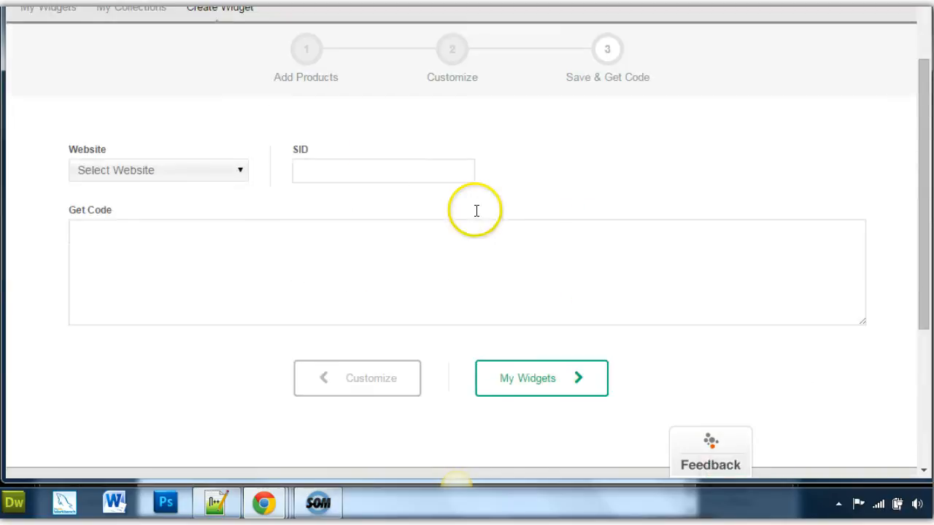
Generate the widget code for The Domestic Geek Blog, copy it, and go back to the list of saved widgets.
{"action": "left_click", "coordinate": [241, 170]}
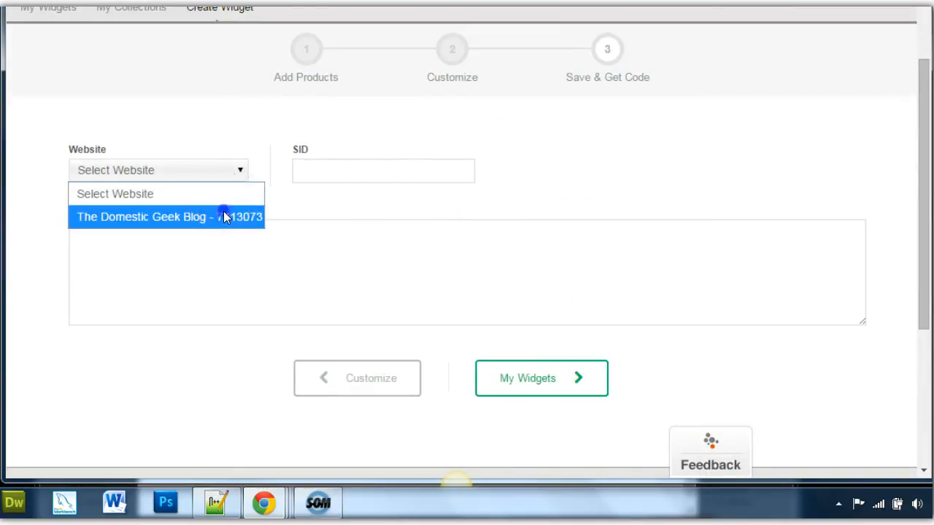
{"action": "left_click", "coordinate": [223, 213]}
{"action": "left_click_drag", "start_coordinate": [836, 236], "coordinate": [91, 190]}
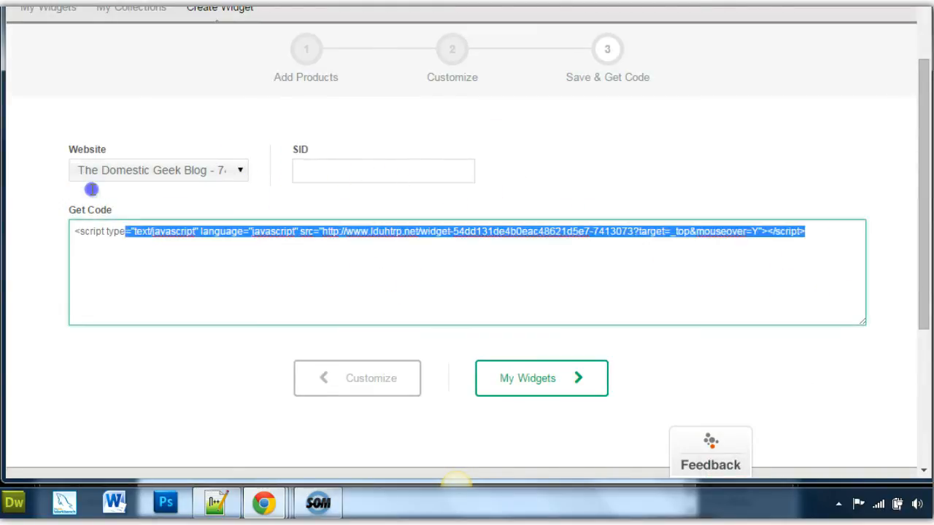
{"action": "right_click", "coordinate": [80, 230]}
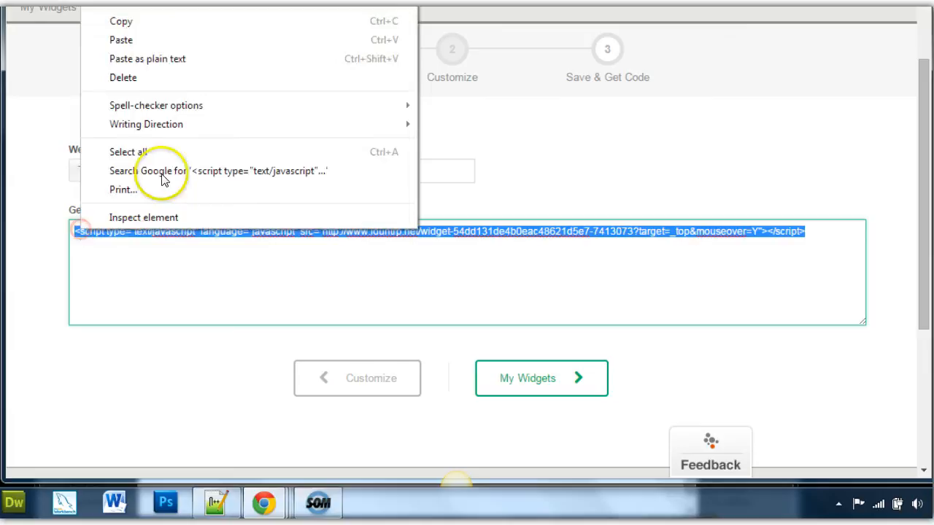
{"action": "left_click", "coordinate": [156, 21]}
{"action": "left_click", "coordinate": [549, 374]}
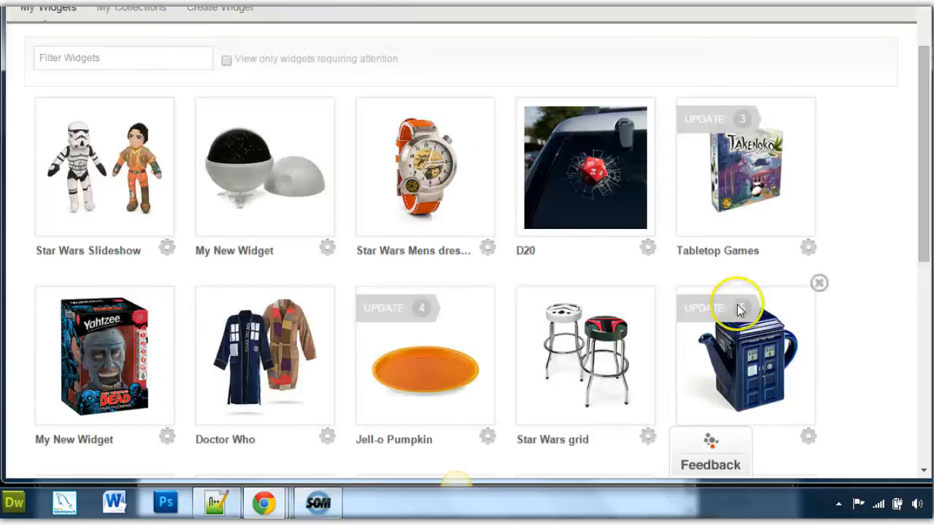
Switch to the WordPress post editor and paste the copied widget script below the "Grid" label.
{"action": "key", "text": "ctrl+Tab"}
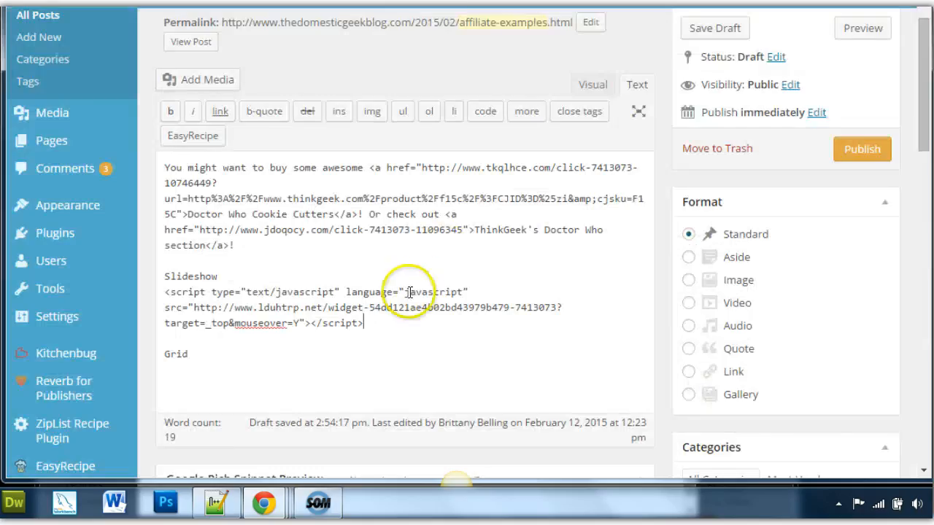
{"action": "left_click_drag", "start_coordinate": [281, 341], "coordinate": [267, 365]}
{"action": "left_click", "coordinate": [270, 363]}
{"action": "key", "text": "ctrl+v"}
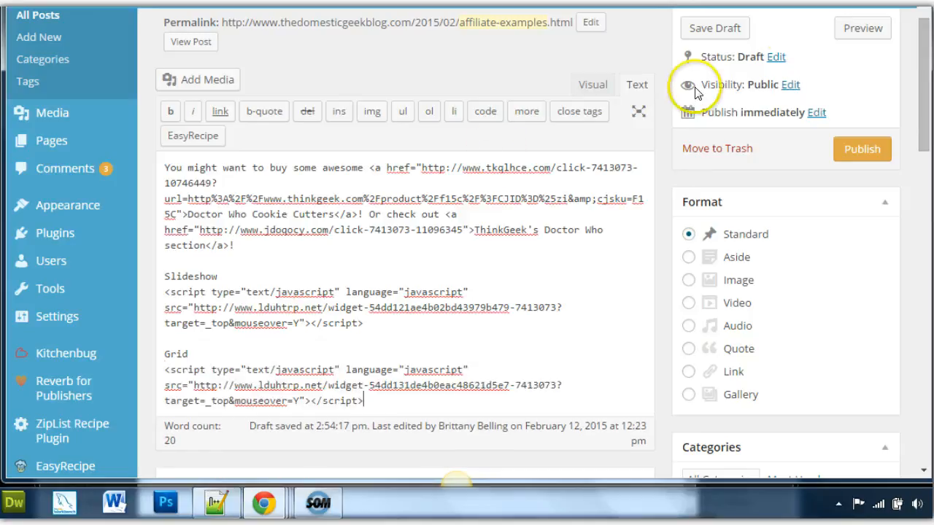
Preview the Affiliate Examples post and examine its text links, the slideshow and the Star Wars grid with its hover info.
{"action": "left_click", "coordinate": [859, 32]}
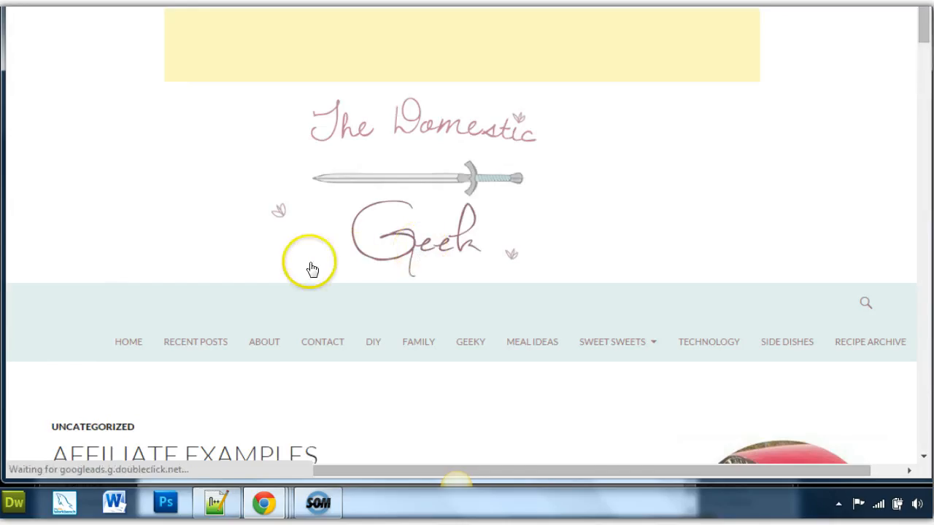
{"action": "scroll", "coordinate": [458, 236], "scroll_direction": "down", "scroll_amount": 4}
{"action": "scroll", "coordinate": [458, 236], "scroll_direction": "down", "scroll_amount": 3}
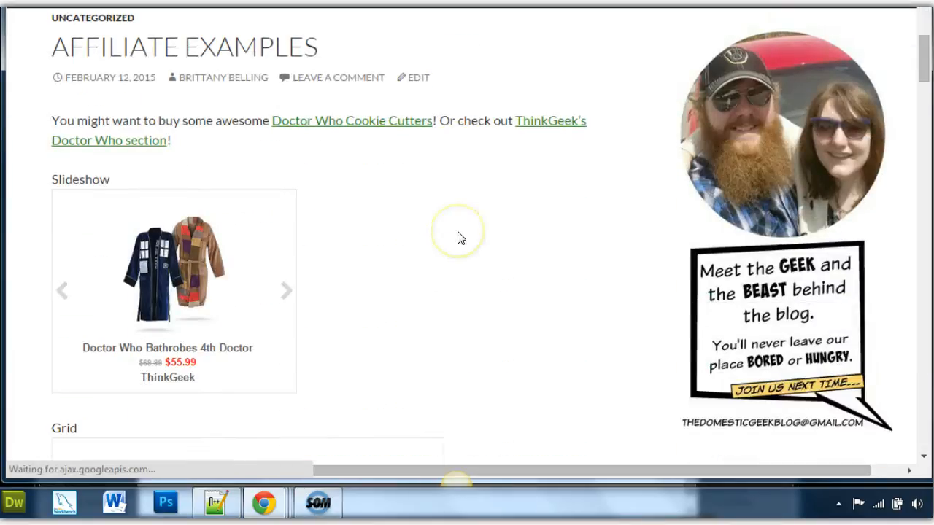
{"action": "scroll", "coordinate": [458, 236], "scroll_direction": "up", "scroll_amount": 1}
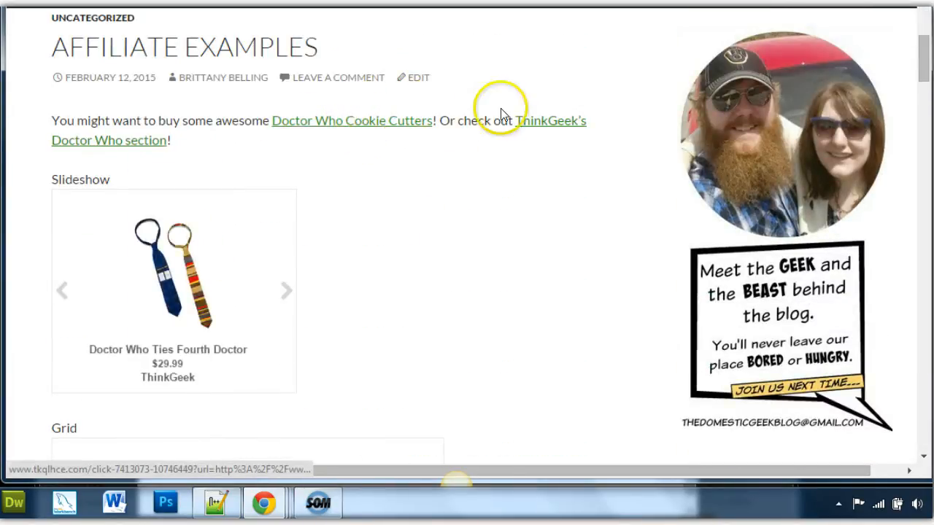
{"action": "scroll", "coordinate": [221, 273], "scroll_direction": "down", "scroll_amount": 2}
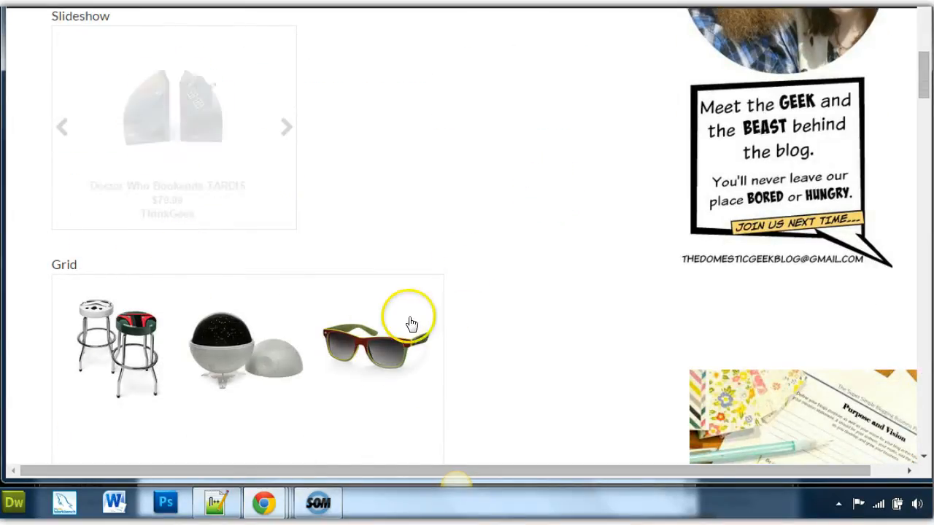
{"action": "scroll", "coordinate": [243, 329], "scroll_direction": "down", "scroll_amount": 2}
{"action": "scroll", "coordinate": [372, 175], "scroll_direction": "down", "scroll_amount": 1}
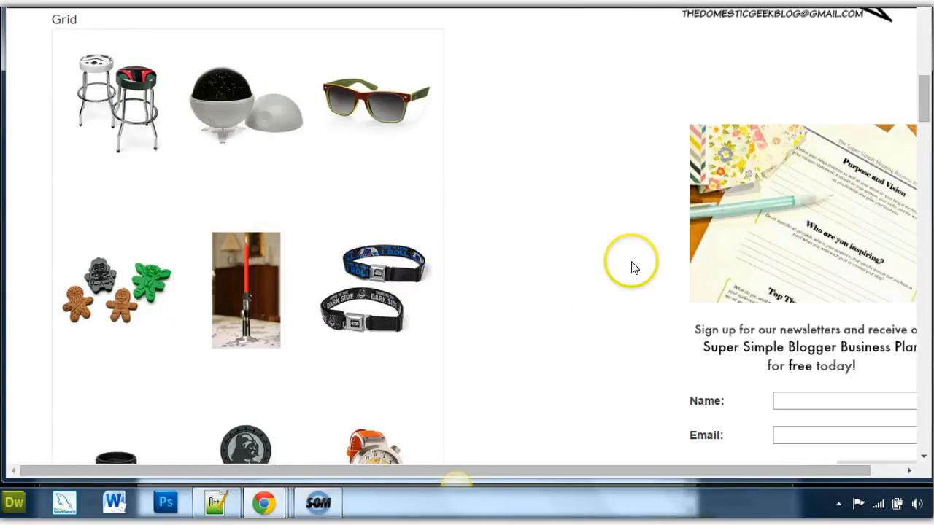
{"action": "scroll", "coordinate": [164, 302], "scroll_direction": "down", "scroll_amount": 2}
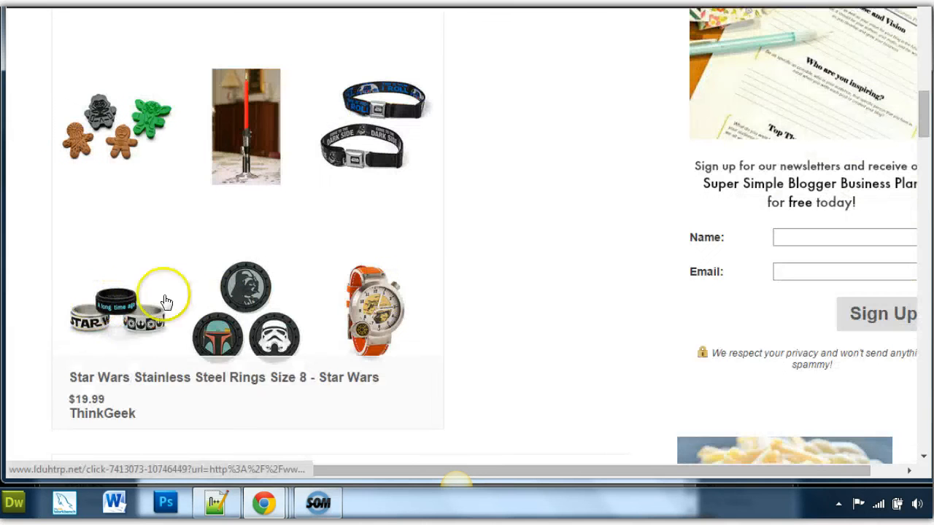
{"action": "scroll", "coordinate": [615, 294], "scroll_direction": "down", "scroll_amount": 3}
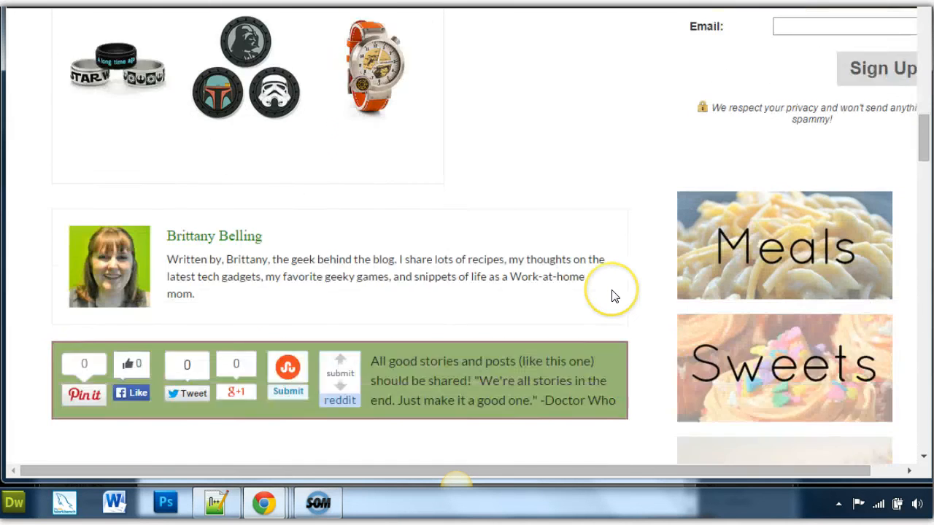
{"action": "scroll", "coordinate": [611, 296], "scroll_direction": "down", "scroll_amount": 1}
{"action": "scroll", "coordinate": [474, 315], "scroll_direction": "down", "scroll_amount": 4}
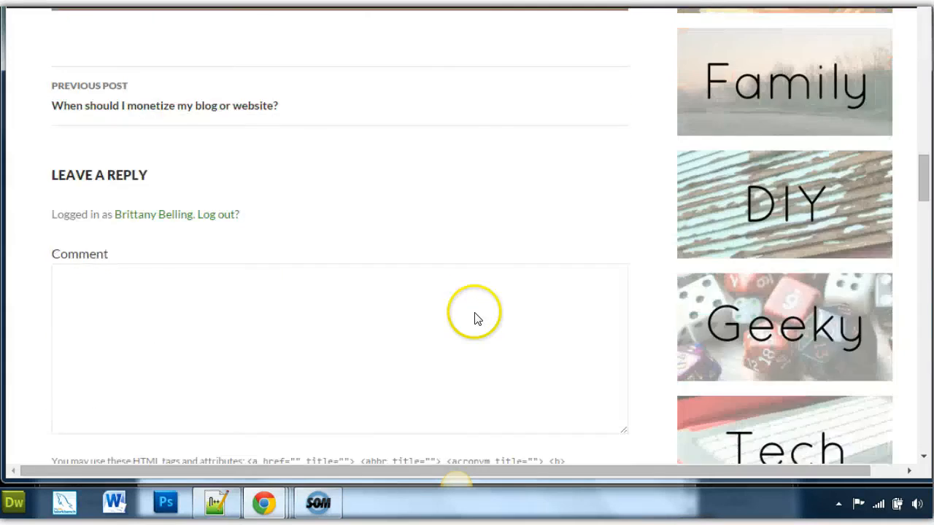
{"action": "scroll", "coordinate": [474, 315], "scroll_direction": "up", "scroll_amount": 8}
{"action": "scroll", "coordinate": [474, 319], "scroll_direction": "up", "scroll_amount": 6}
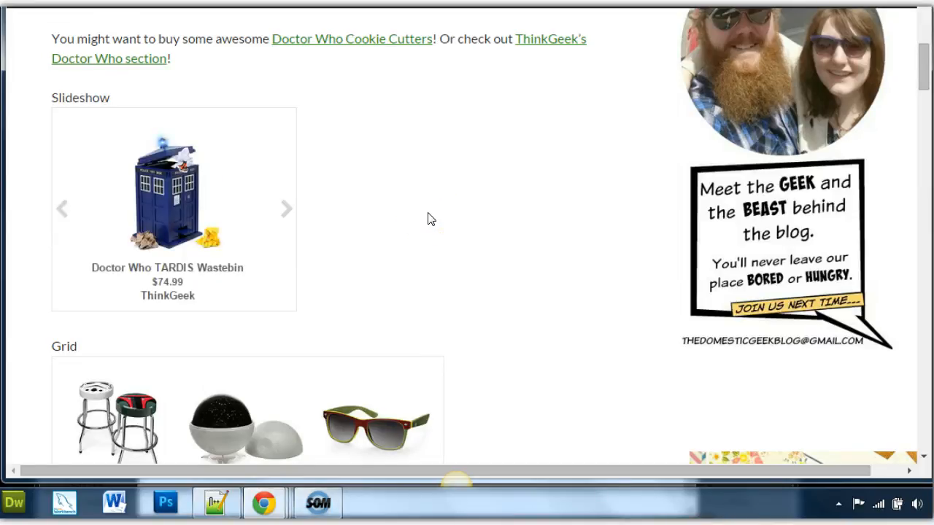
{"action": "scroll", "coordinate": [432, 216], "scroll_direction": "down", "scroll_amount": 1}
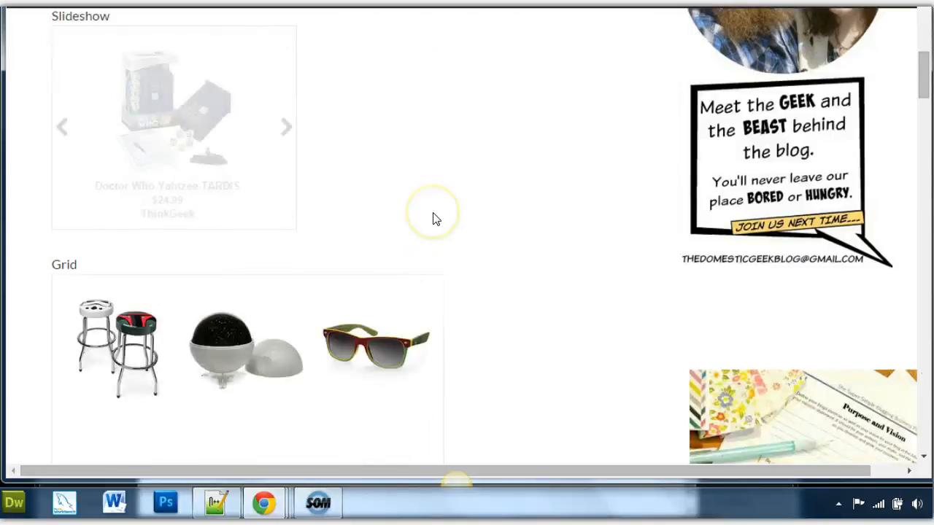
{"action": "scroll", "coordinate": [278, 254], "scroll_direction": "down", "scroll_amount": 1}
{"action": "scroll", "coordinate": [461, 197], "scroll_direction": "up", "scroll_amount": 1}
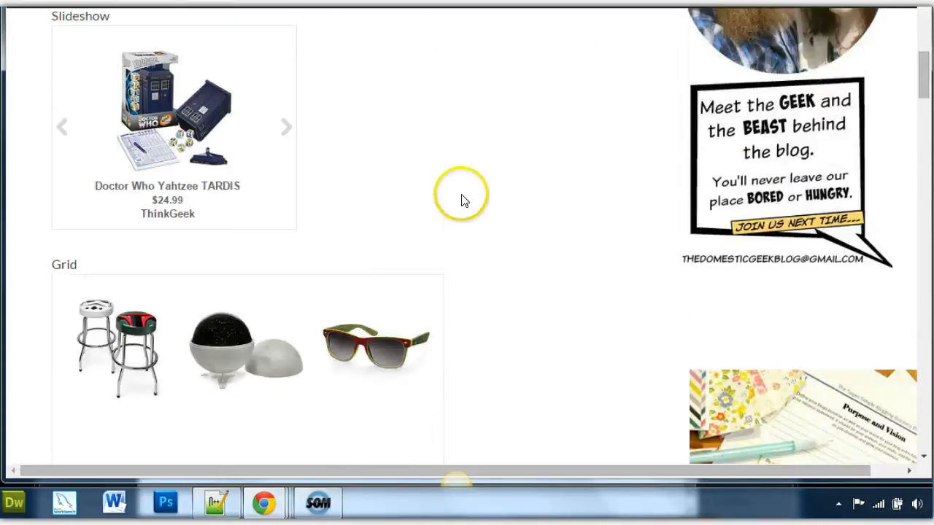
{"action": "scroll", "coordinate": [425, 269], "scroll_direction": "up", "scroll_amount": 1}
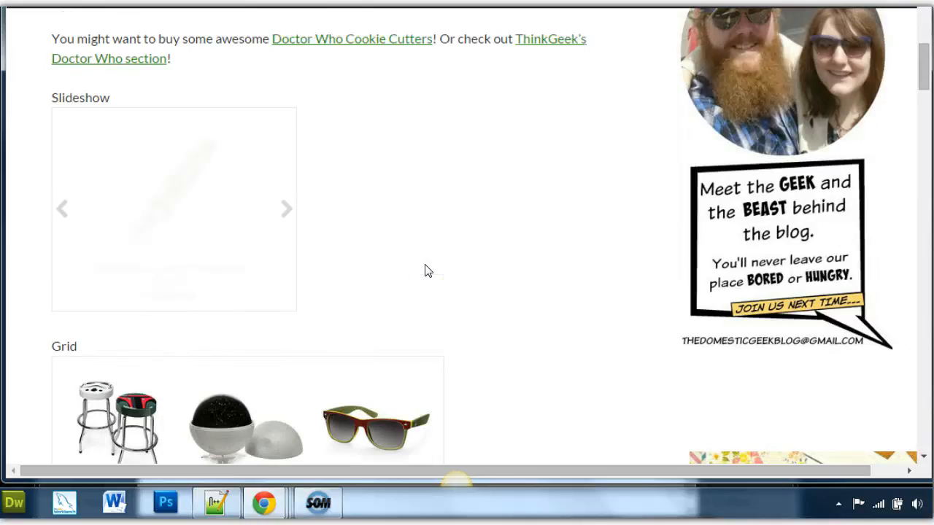
{"action": "scroll", "coordinate": [392, 287], "scroll_direction": "down", "scroll_amount": 1}
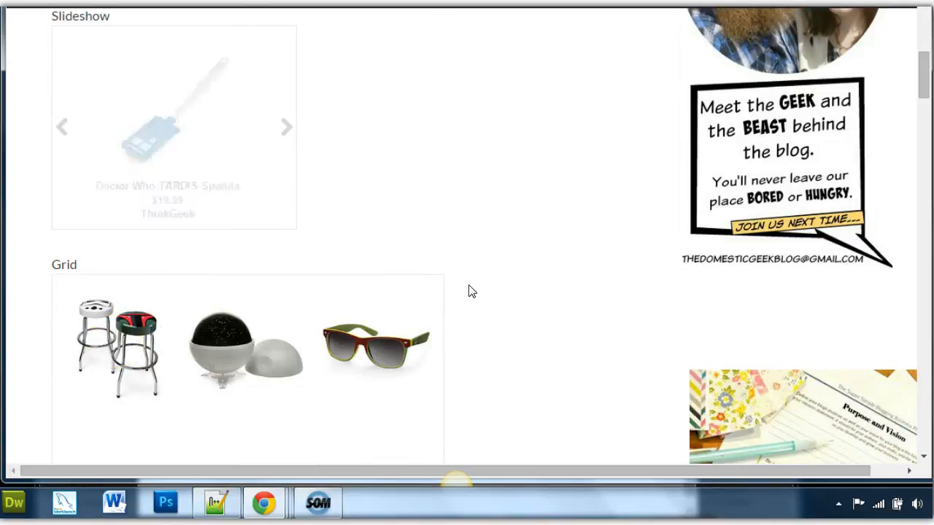
{"action": "scroll", "coordinate": [408, 291], "scroll_direction": "down", "scroll_amount": 1}
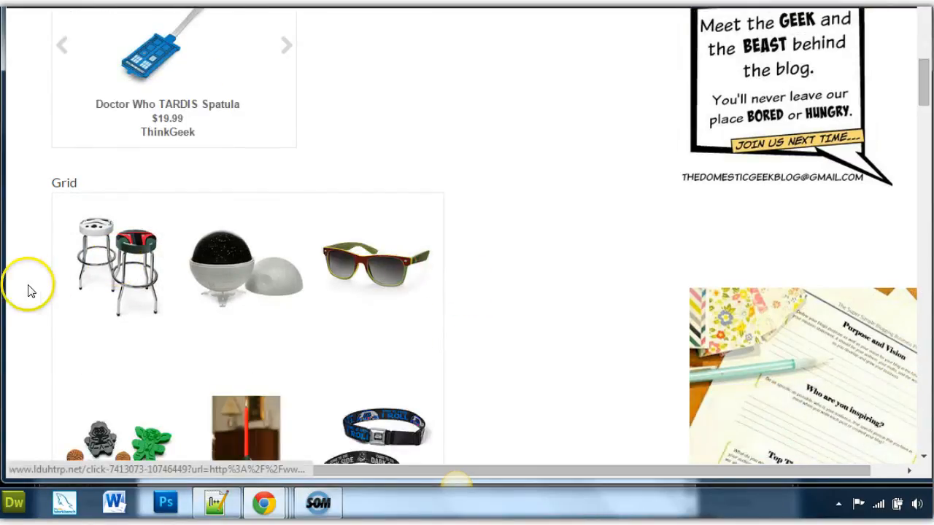